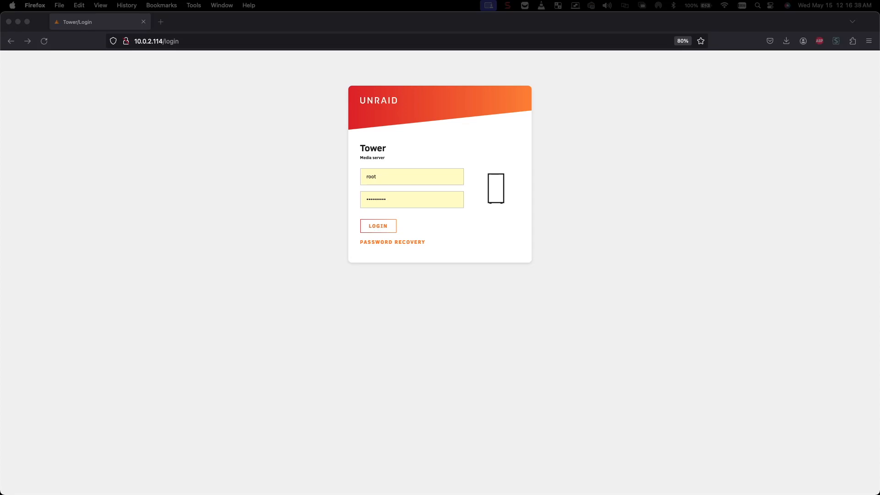
# Log in to the Tower server's Unraid web GUI from the Firefox login form.
pyautogui.click(381, 227)
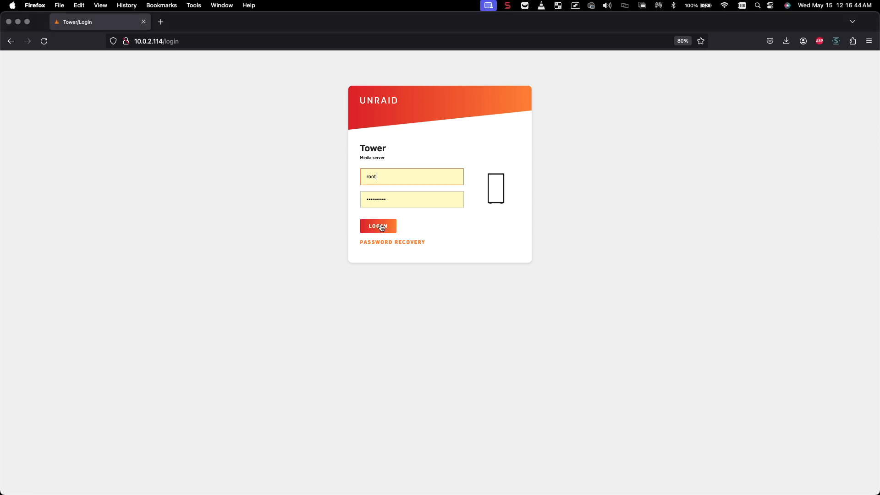
pyautogui.click(382, 227)
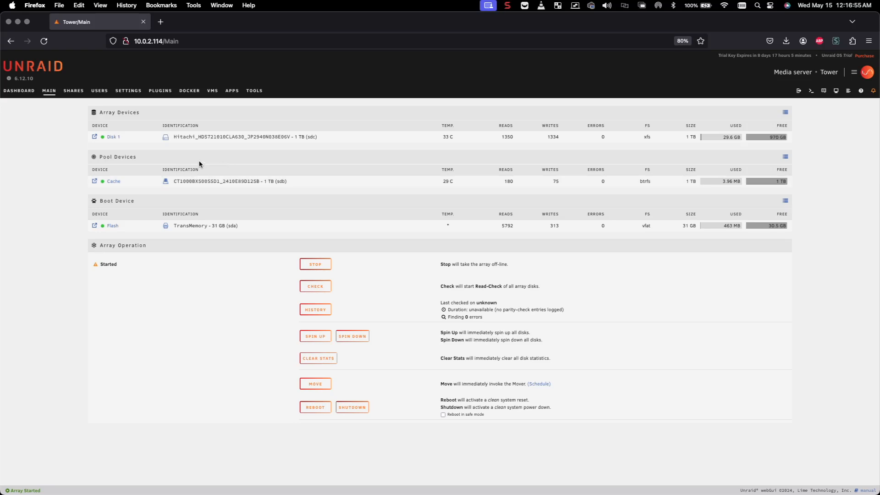
# Go to the Shares page listing the appdata, domains, isos and system user shares.
pyautogui.click(73, 91)
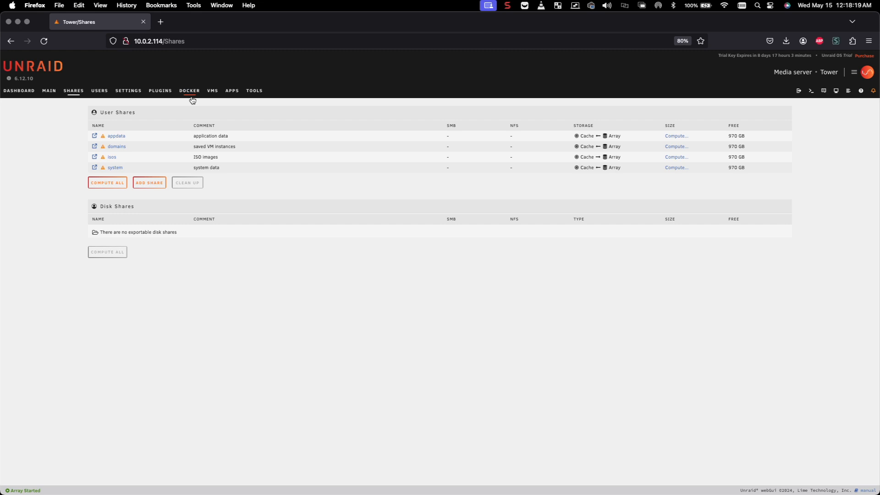
# Open the Add Share form and enter share name 'Media' and comment 'Media Files'.
pyautogui.click(150, 183)
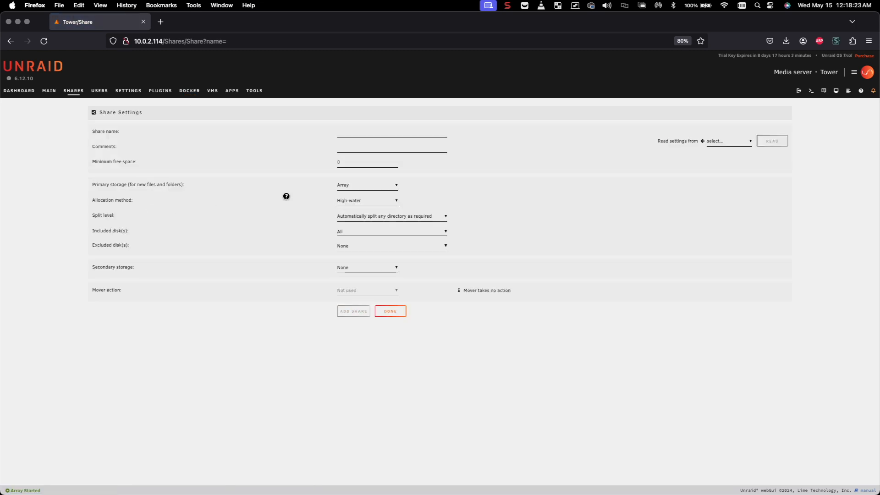
pyautogui.click(347, 133)
pyautogui.write('Media')
pyautogui.click(346, 148)
pyautogui.write('Media Files')
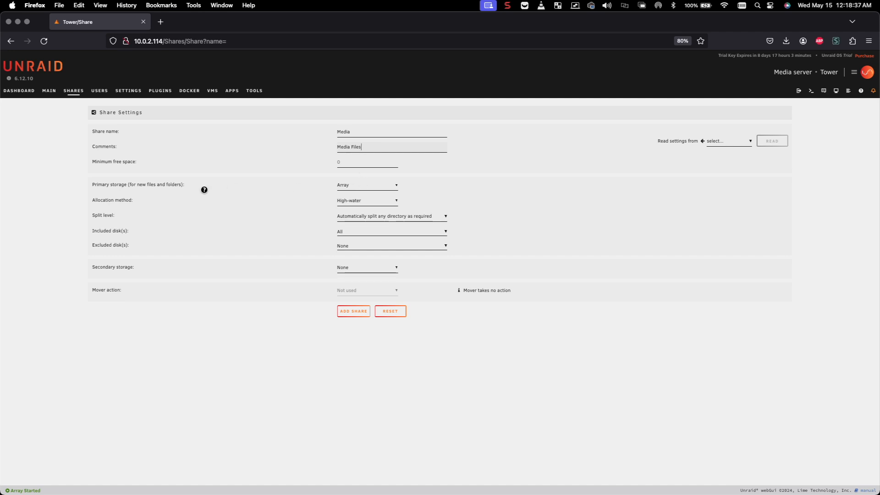
# Choose Cache as primary and Array as secondary storage, giving a Cache → Array mover action.
pyautogui.click(342, 187)
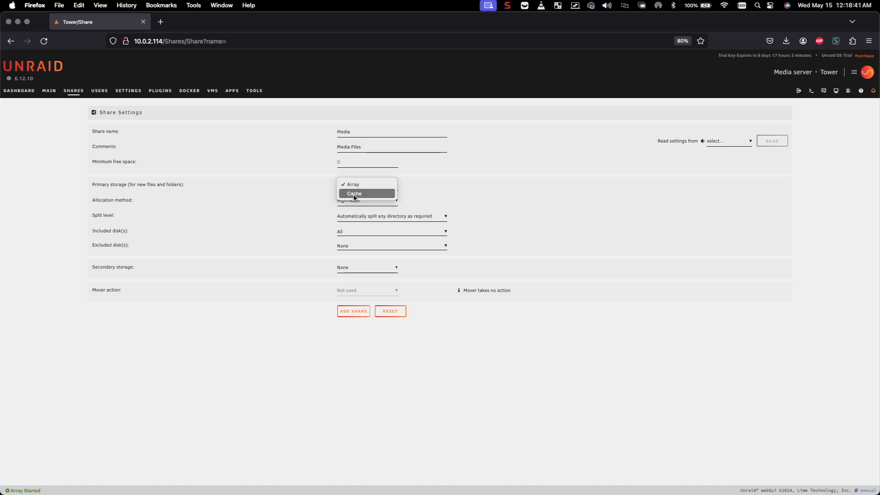
pyautogui.click(286, 182)
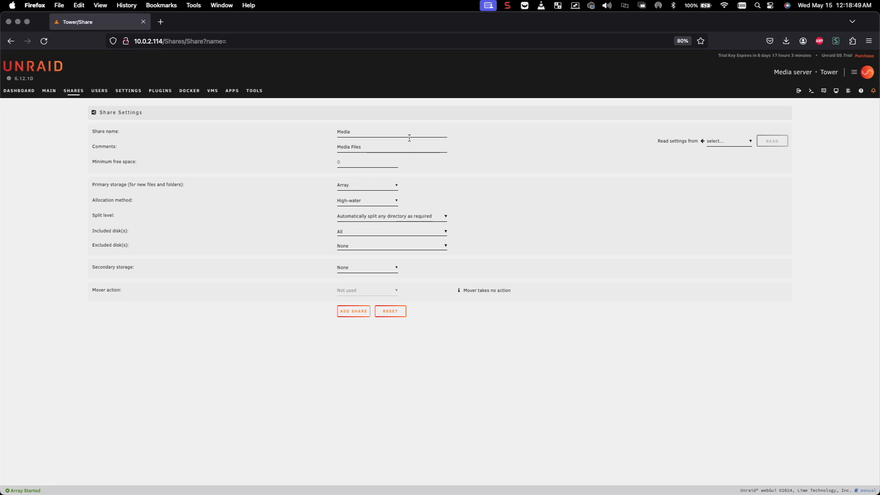
pyautogui.click(346, 188)
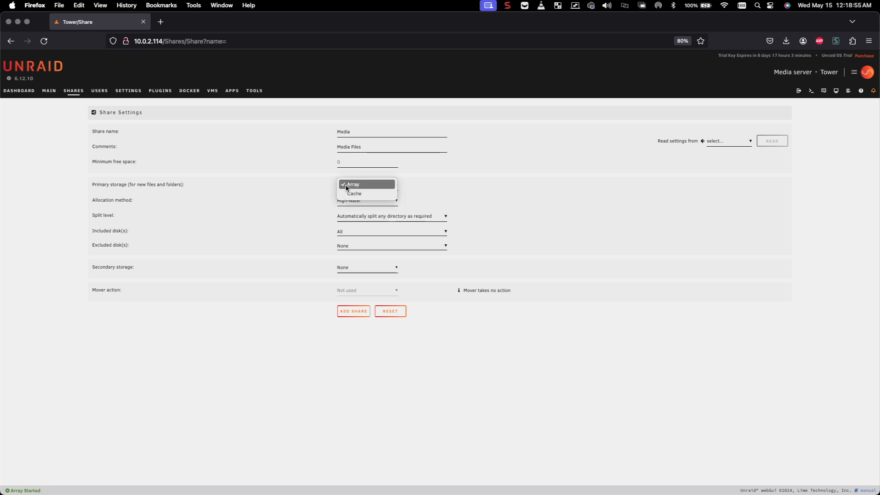
pyautogui.click(349, 194)
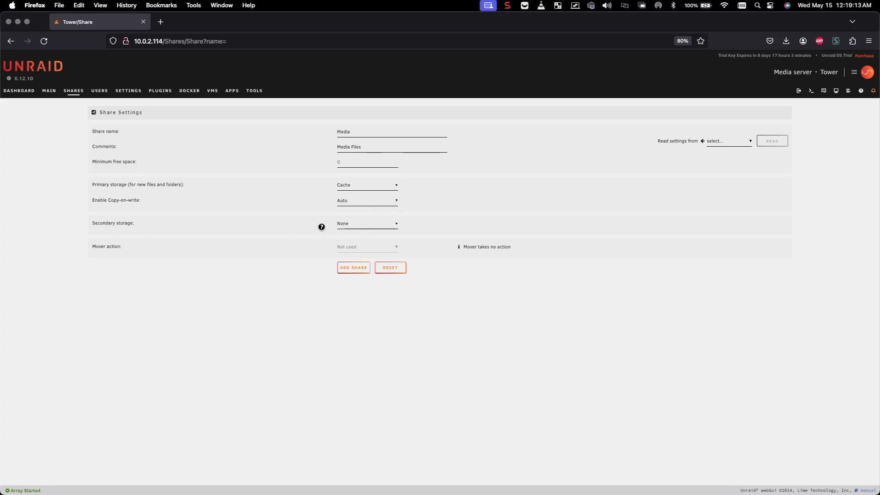
pyautogui.click(349, 225)
pyautogui.click(354, 233)
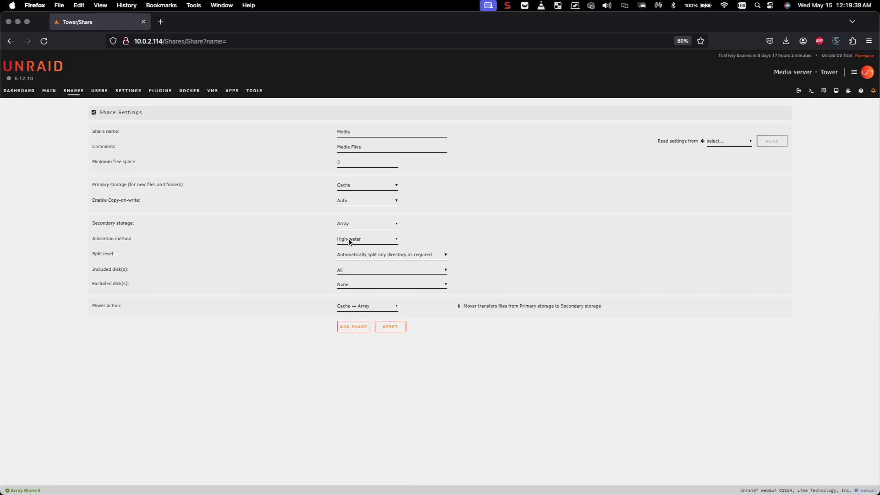
# Set allocation method to Most-free and add the Media share.
pyautogui.click(350, 240)
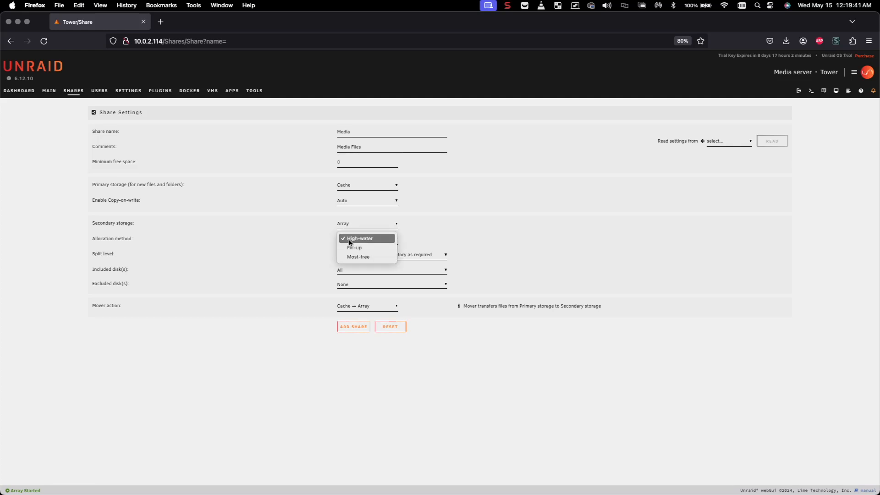
pyautogui.click(354, 257)
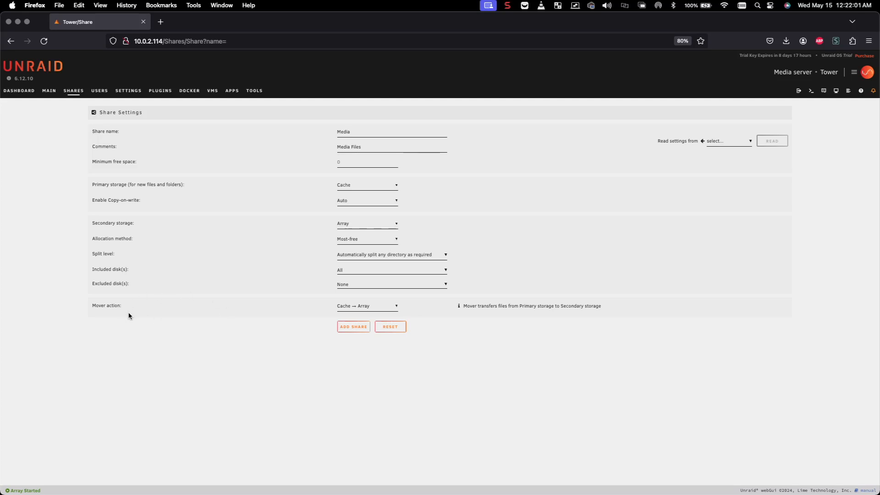
pyautogui.click(349, 331)
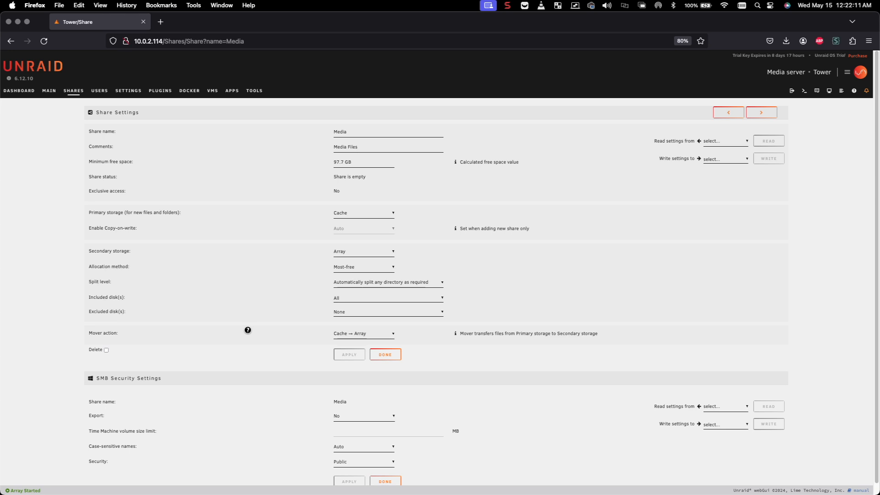
# Replace the capital M in Share name with a lowercase m, making it 'media'.
pyautogui.scroll(-1, 248, 333)
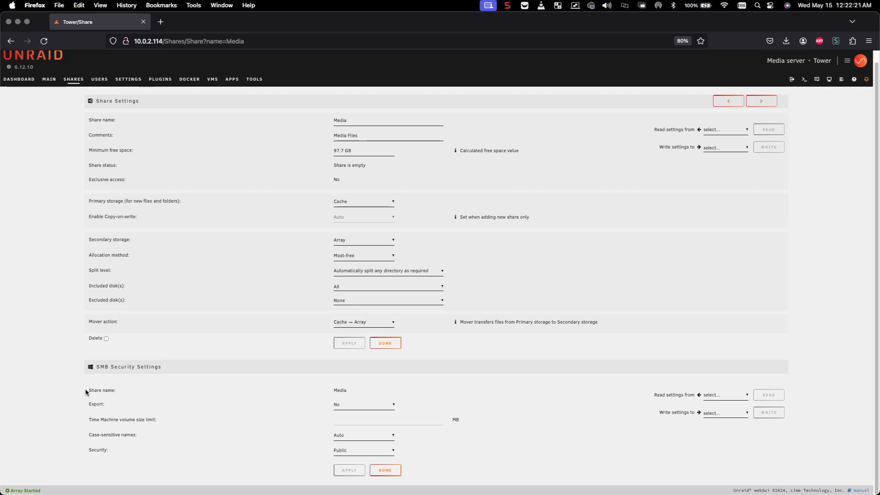
pyautogui.doubleClick(341, 390)
pyautogui.click(336, 122)
pyautogui.write('m')
pyautogui.click(351, 345)
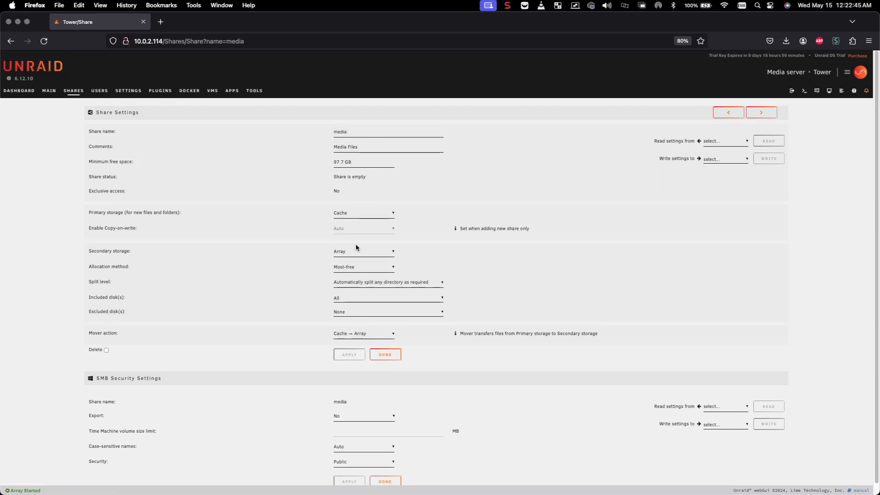
pyautogui.click(341, 419)
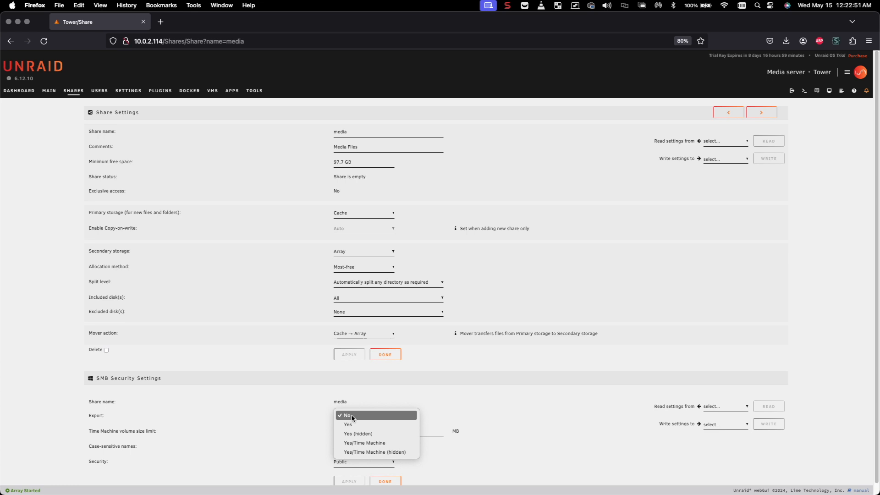
pyautogui.click(326, 415)
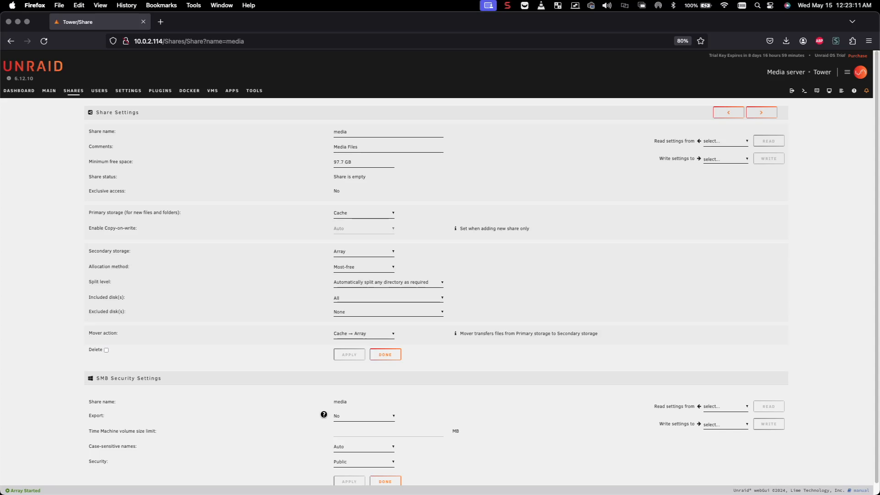
pyautogui.click(345, 418)
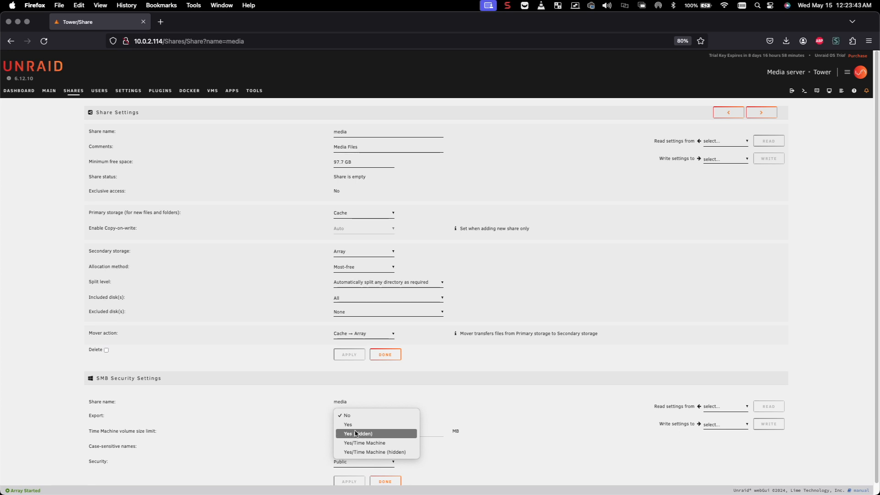
pyautogui.click(511, 432)
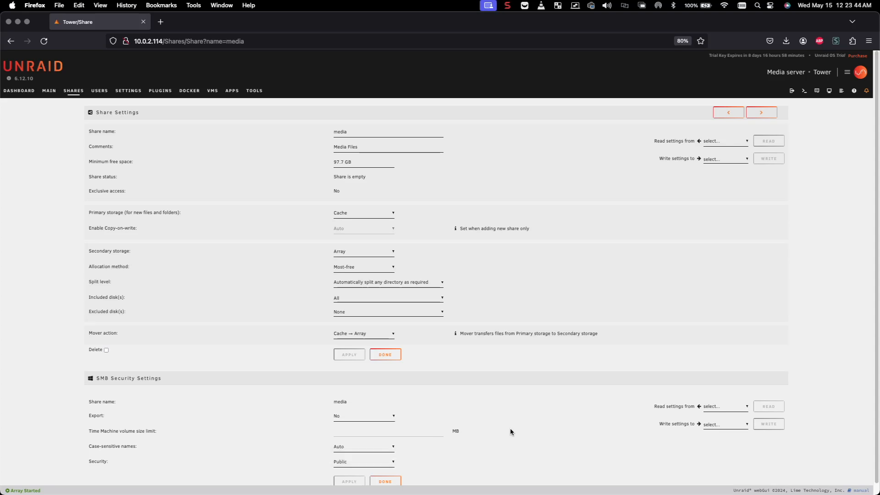
pyautogui.click(351, 418)
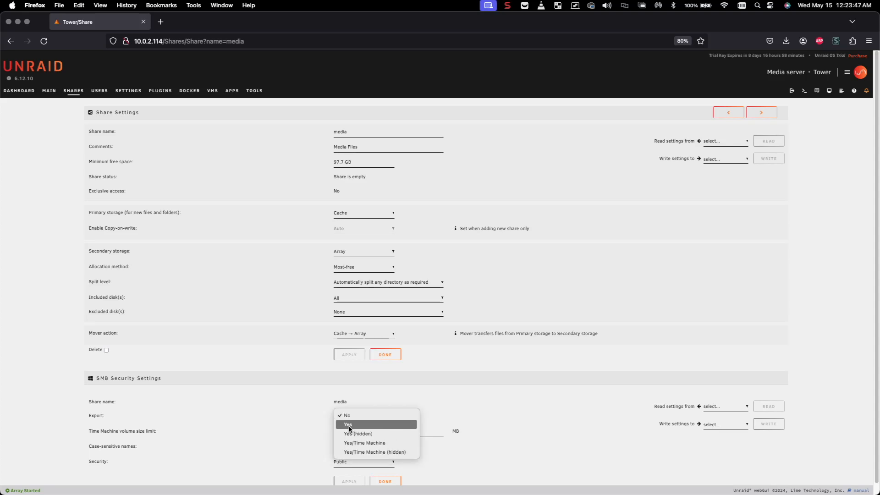
pyautogui.click(349, 425)
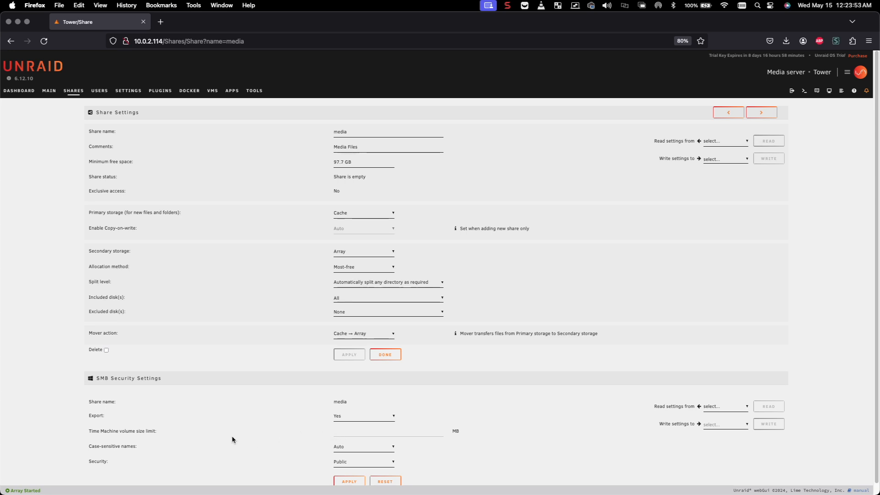
pyautogui.click(367, 454)
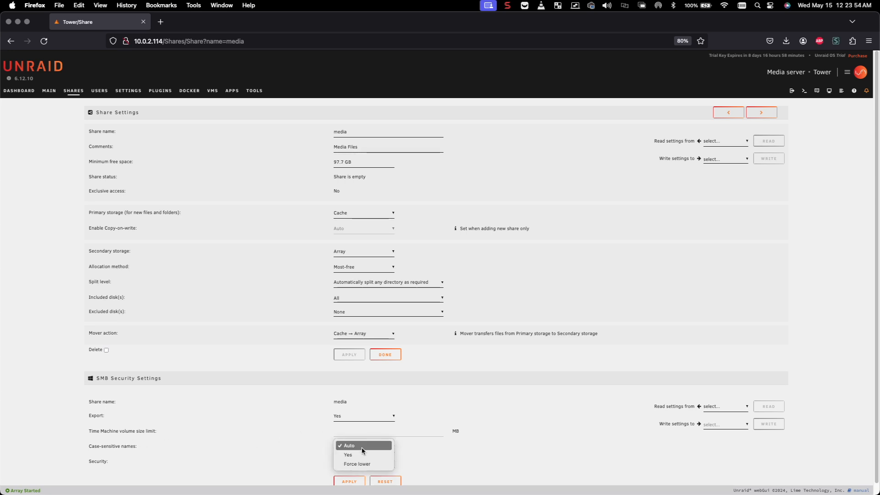
pyautogui.click(415, 453)
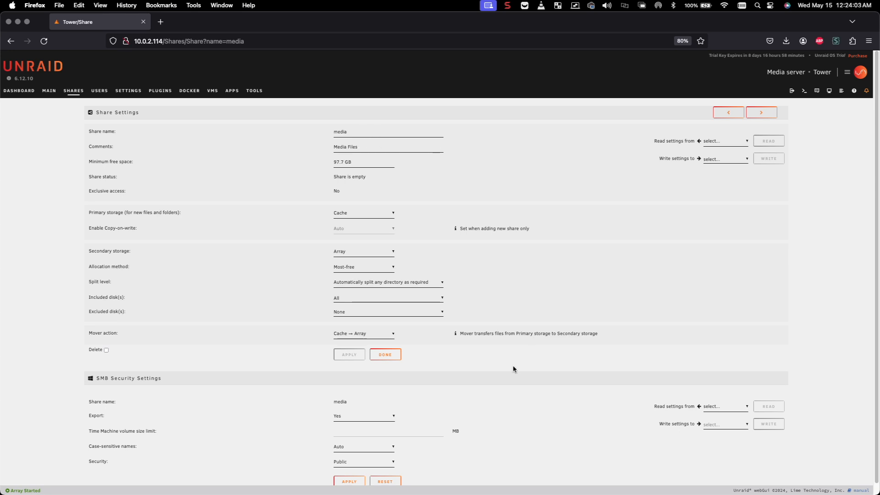
# Apply the media share's SMB settings with Public security, then click Done to return to Shares.
pyautogui.scroll(-1, 434, 437)
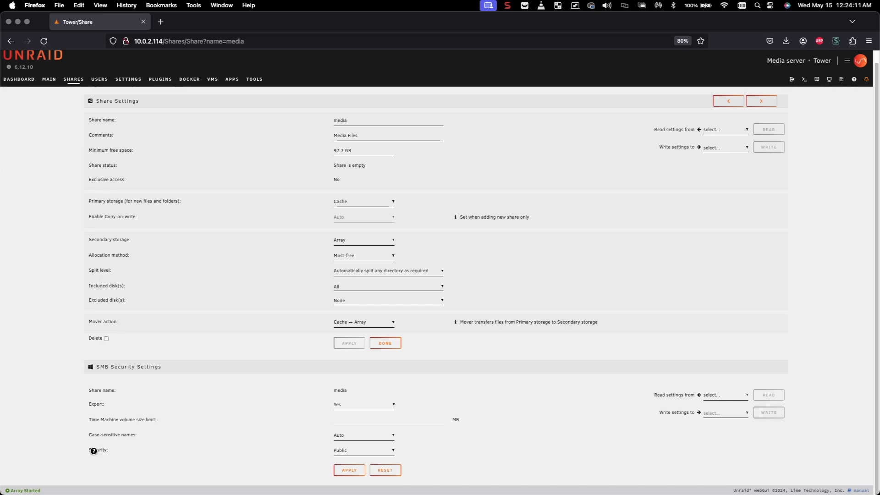
pyautogui.click(342, 454)
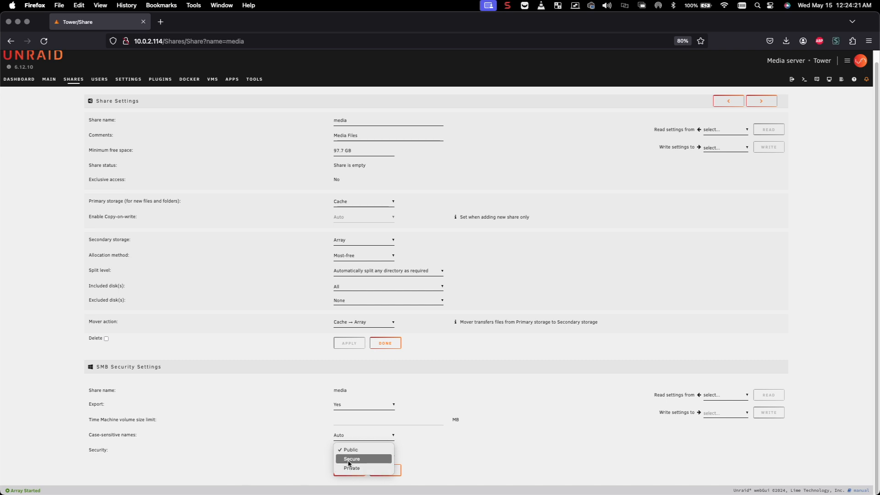
pyautogui.click(308, 468)
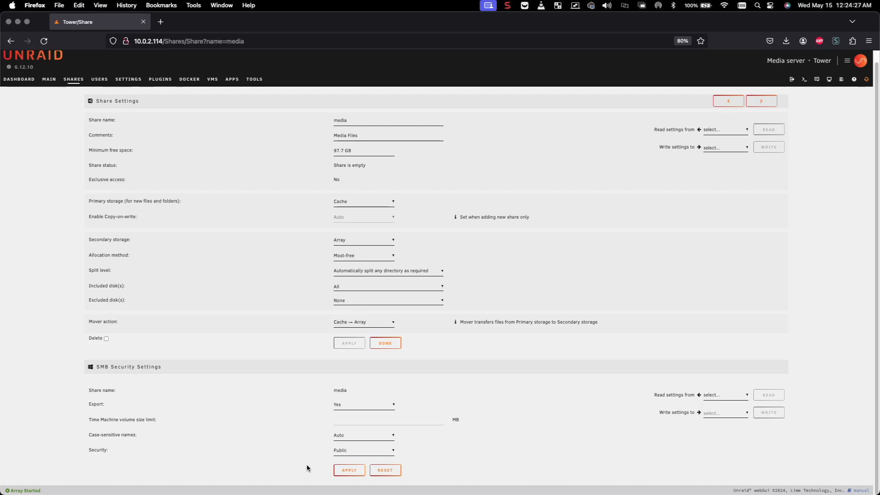
pyautogui.click(344, 473)
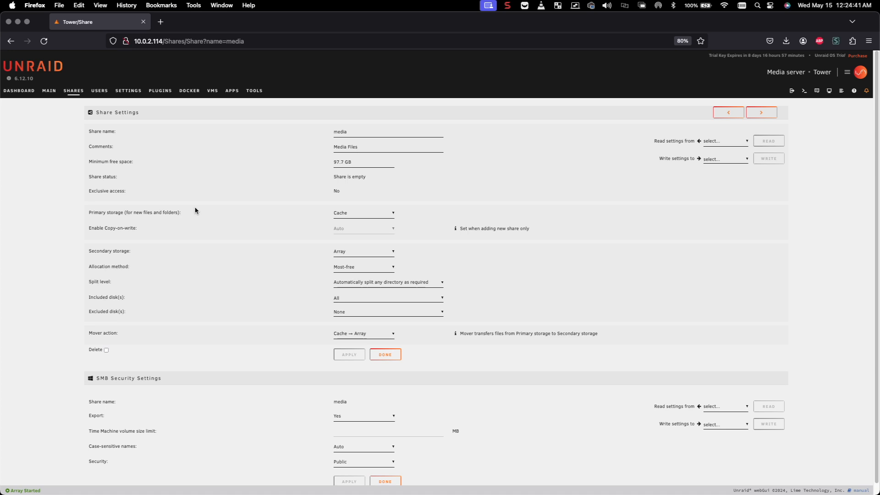
pyautogui.scroll(-1, 210, 229)
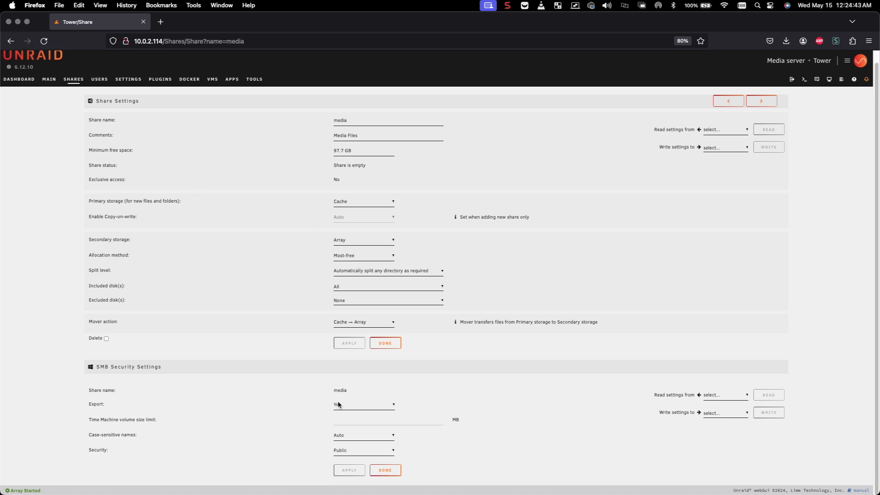
pyautogui.click(382, 471)
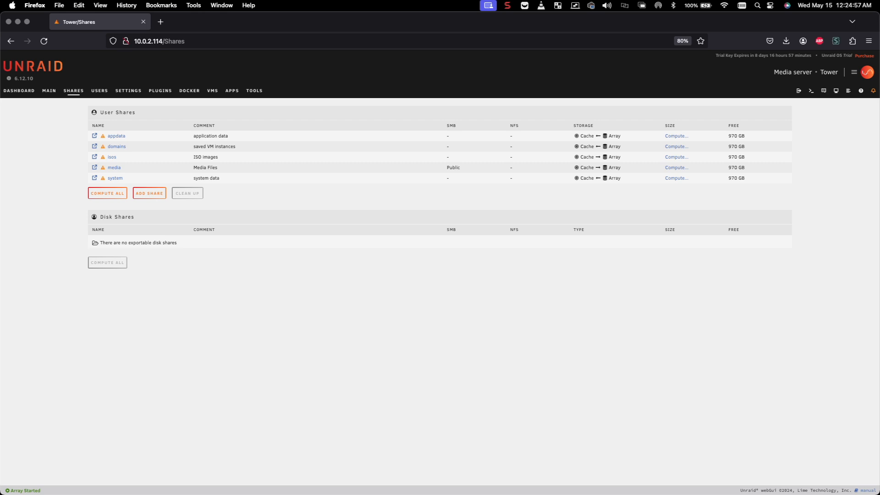
# Switch to Finder, center its window, and browse Network, iCloud Drive, then AirDrop.
pyautogui.press('super+Tab')
pyautogui.moveTo(0, 193); pyautogui.dragTo(259, 176)
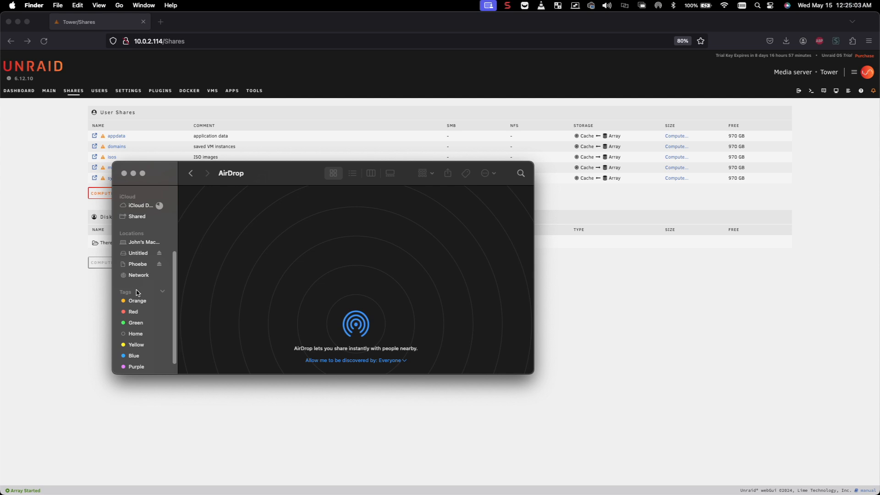
pyautogui.click(139, 276)
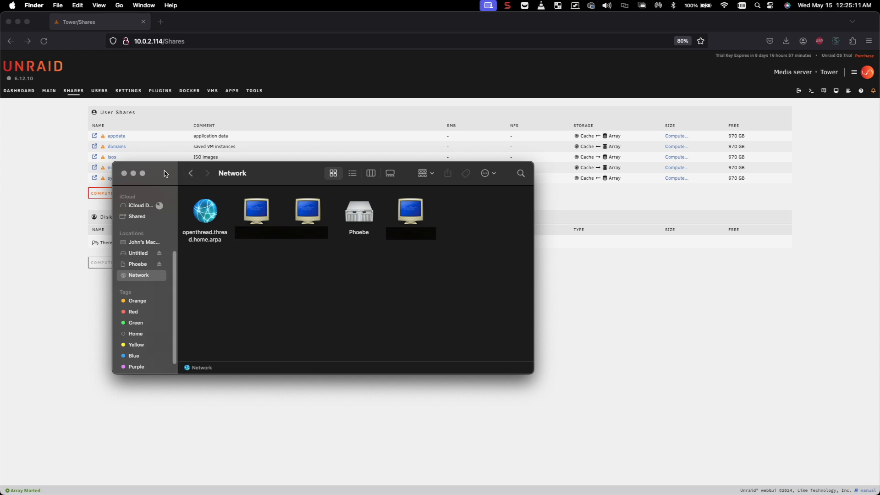
pyautogui.click(105, 7)
pyautogui.click(218, 83)
pyautogui.click(153, 210)
pyautogui.scroll(5, 139, 213)
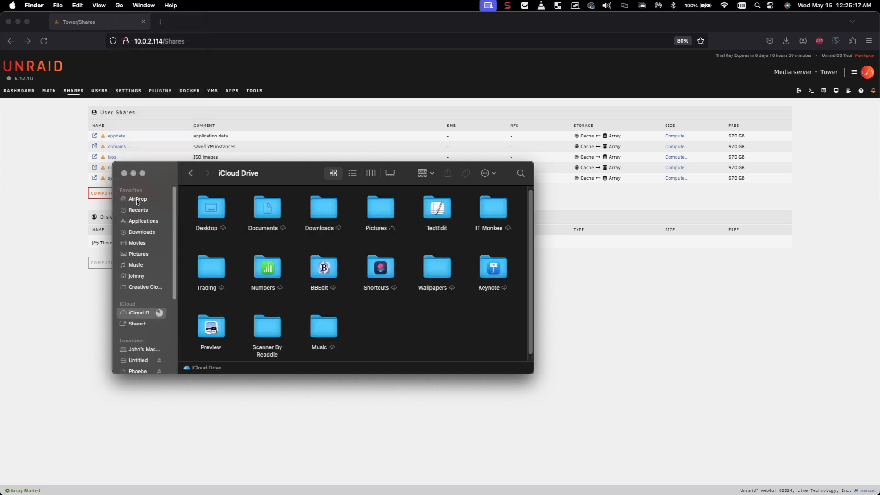
pyautogui.click(137, 200)
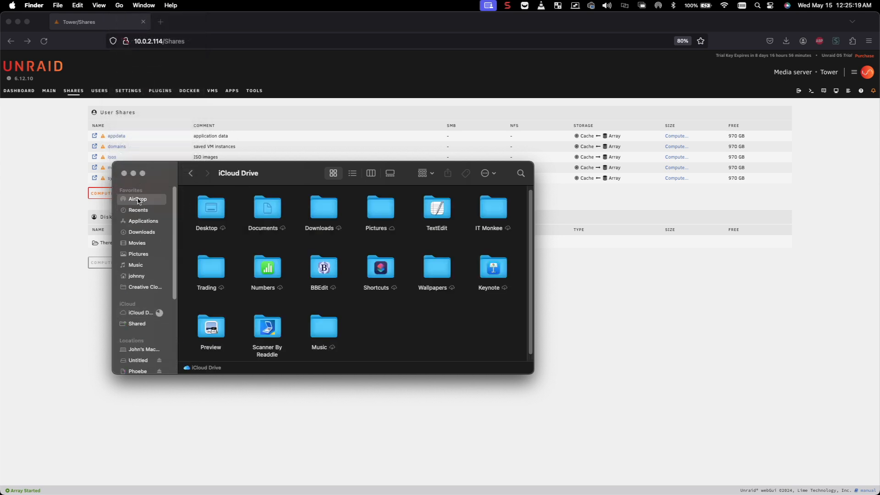
# Hide the Finder window and bring it back centered on AirDrop.
pyautogui.moveTo(165, 174); pyautogui.dragTo(0, 201)
pyautogui.press('super+w')
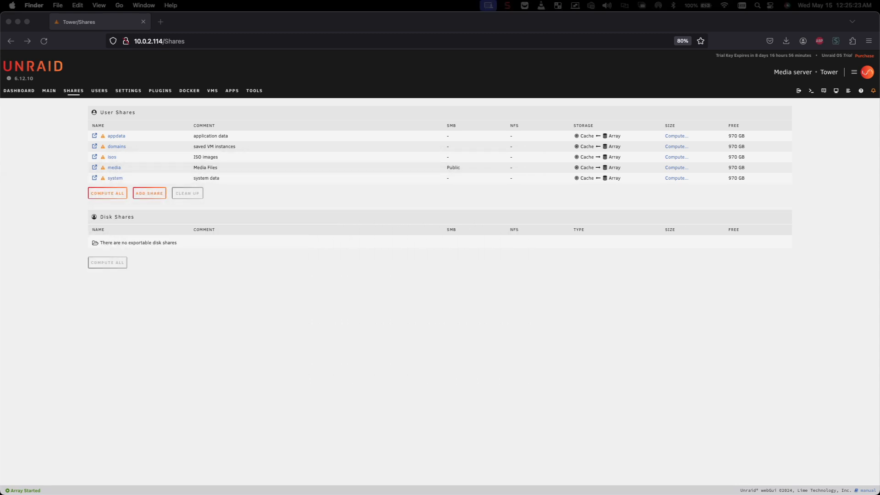
pyautogui.press('super+shift+r')
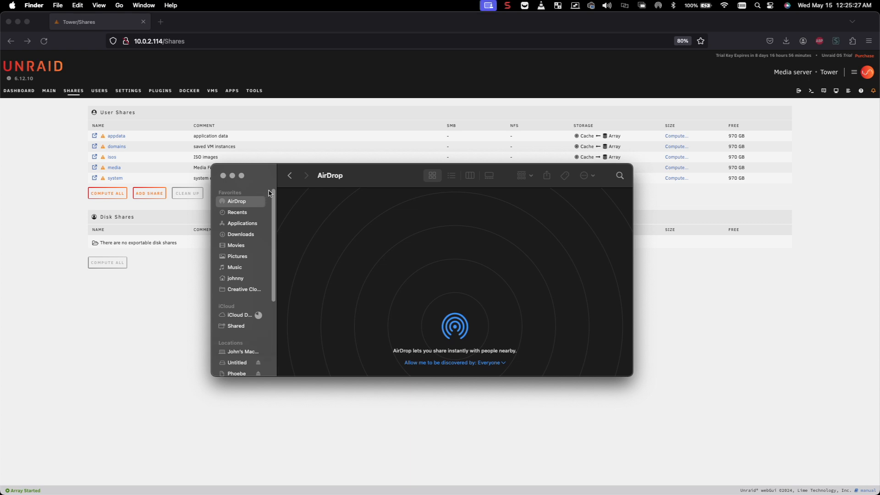
pyautogui.click(120, 6)
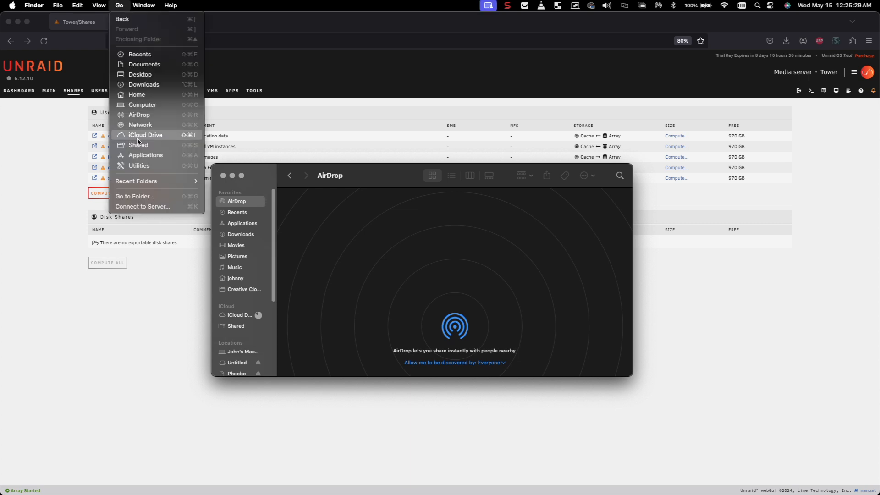
# Connect to the network server as a Guest from Connect to Server.
pyautogui.click(150, 207)
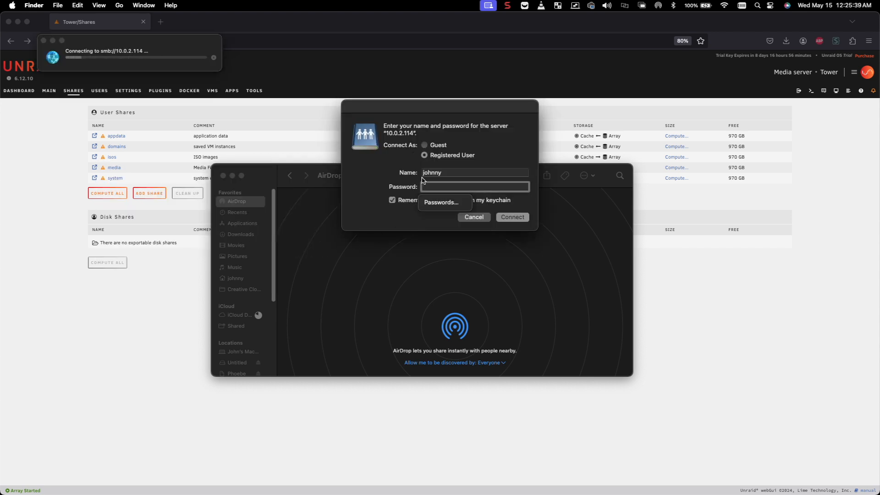
pyautogui.click(436, 145)
pyautogui.click(517, 172)
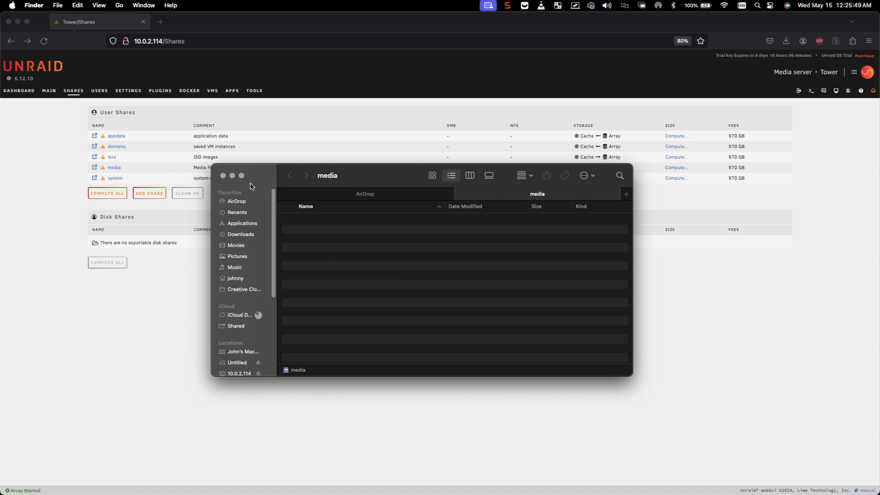
# Connect to smb://10.0.2.114 to open the media share, then close the AirDrop tab.
pyautogui.click(121, 7)
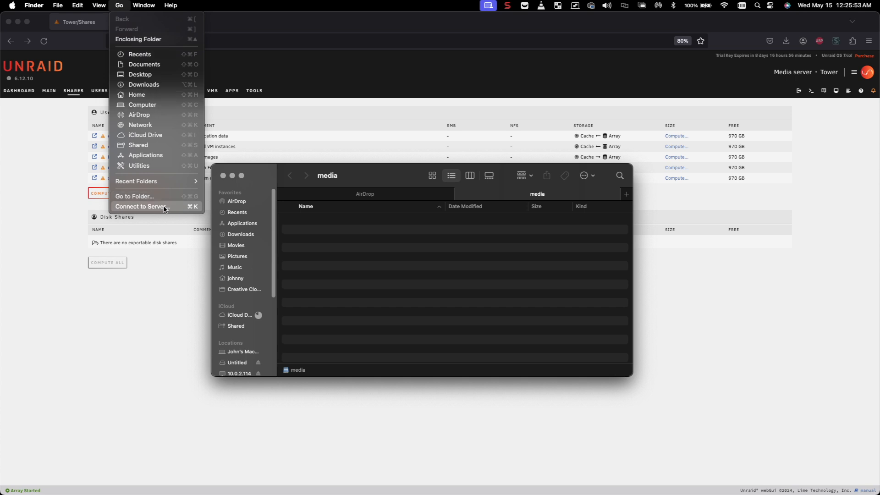
pyautogui.click(165, 209)
pyautogui.click(215, 187)
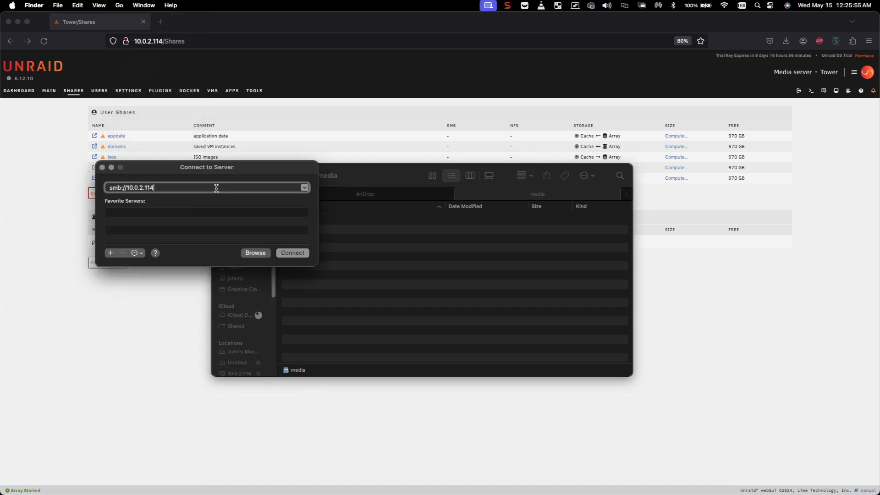
pyautogui.click(294, 253)
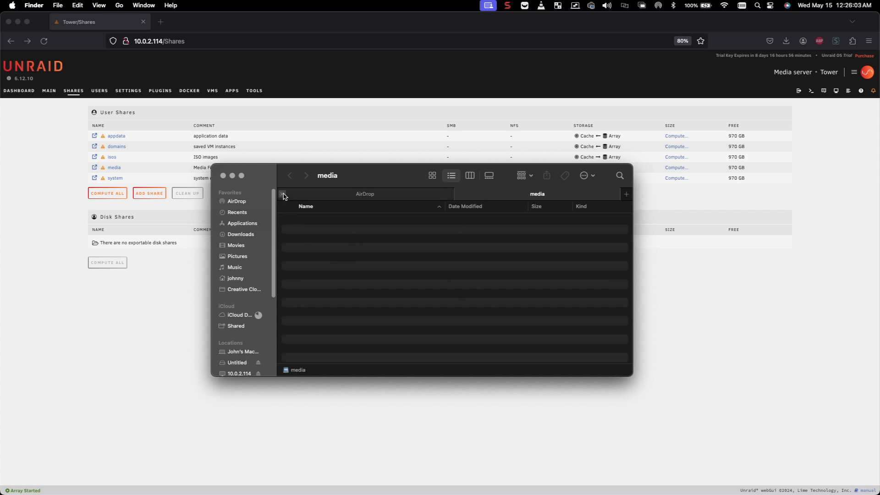
pyautogui.click(282, 194)
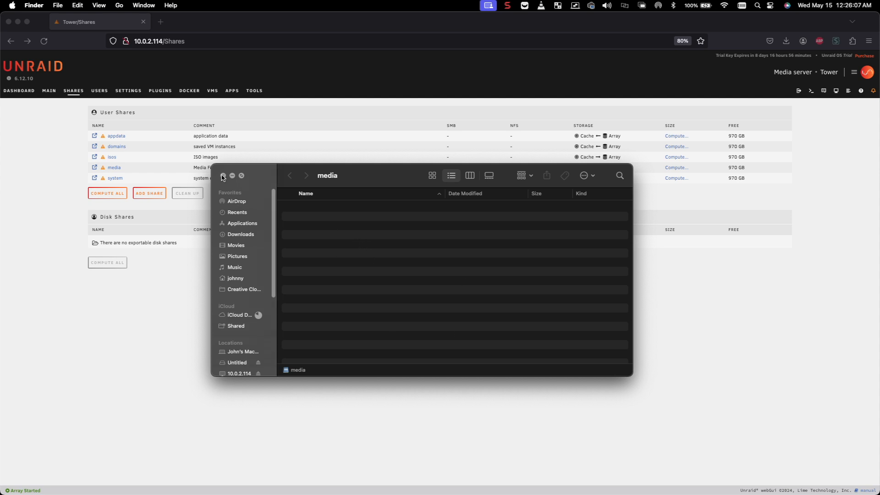
# Create two new folders, 'Movies' and 'TV Shows', in the media share.
pyautogui.rightClick(339, 239)
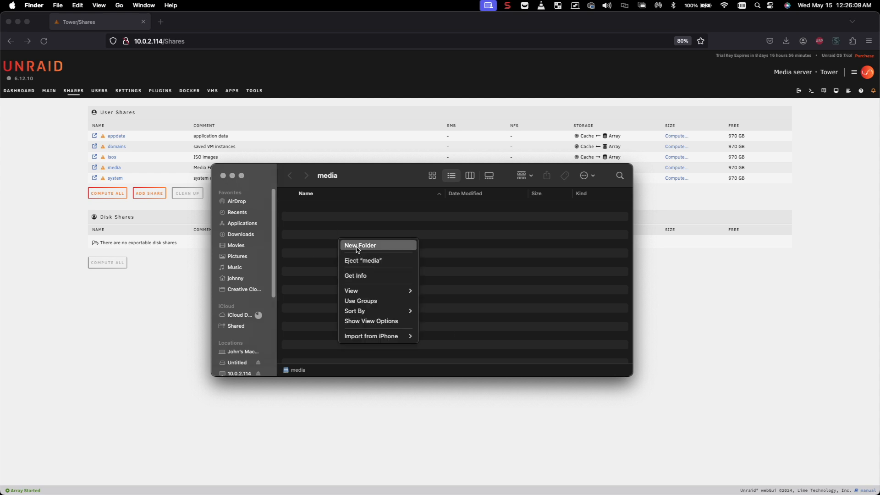
pyautogui.click(358, 248)
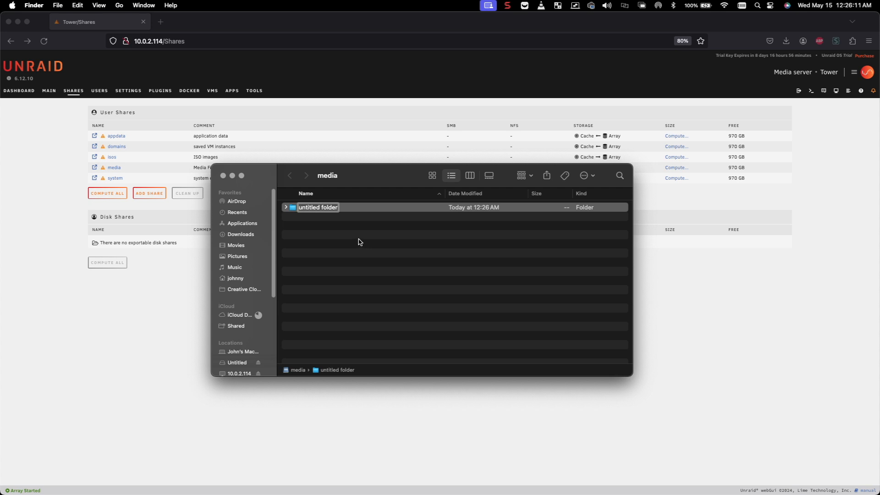
pyautogui.write('Movies')
pyautogui.press('Return')
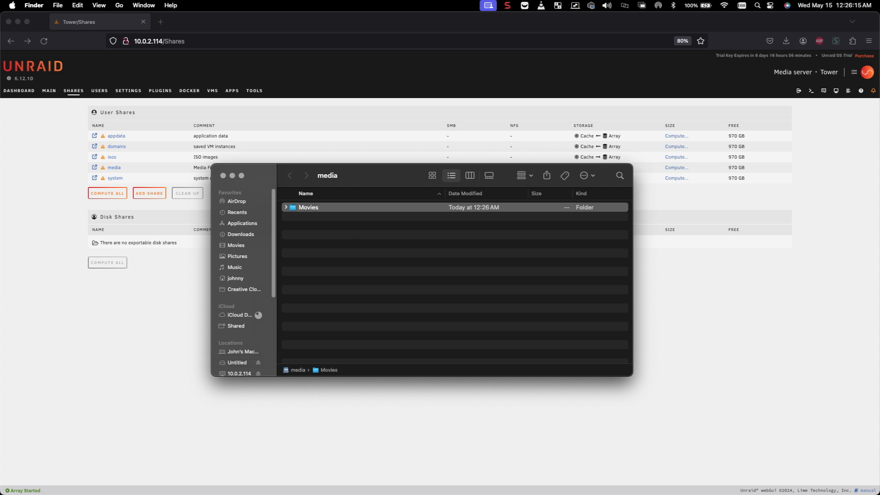
pyautogui.rightClick(369, 226)
pyautogui.click(376, 234)
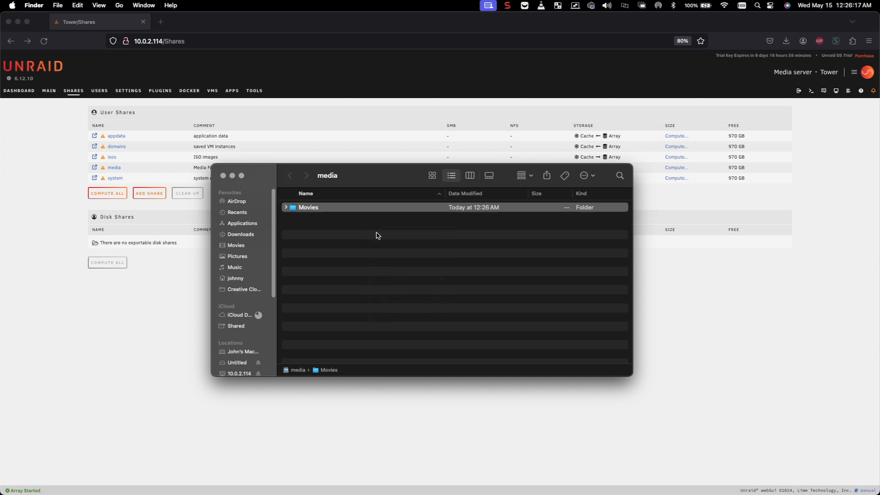
pyautogui.write('TV')
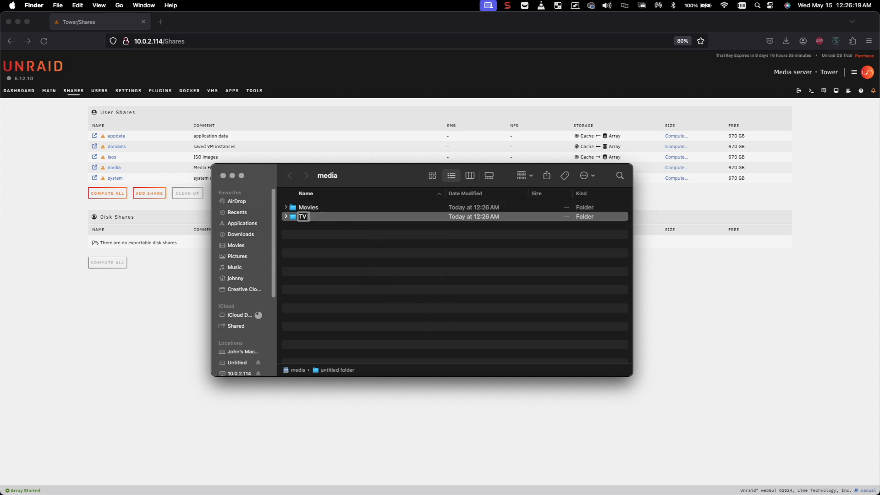
pyautogui.write(' Shows')
pyautogui.press('Return')
pyautogui.click(317, 235)
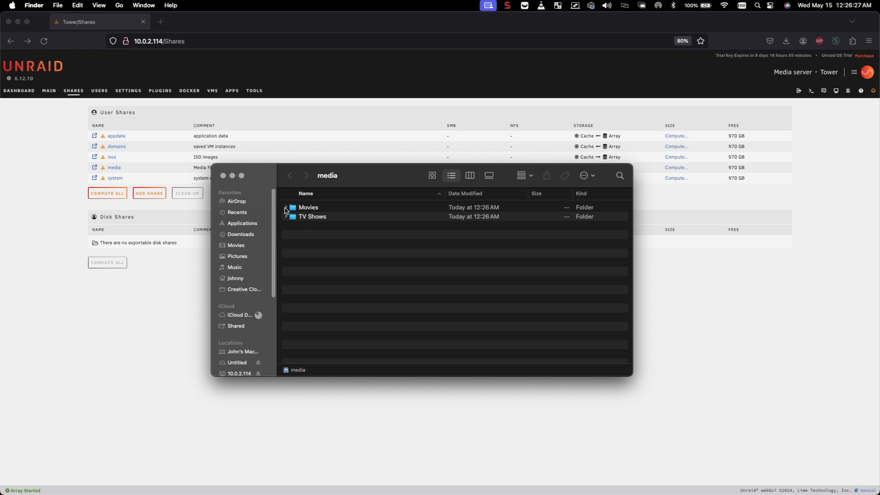
pyautogui.click(286, 217)
# Create a 'Personal Videos' folder, then move it to Trash and permanently delete it.
pyautogui.rightClick(307, 244)
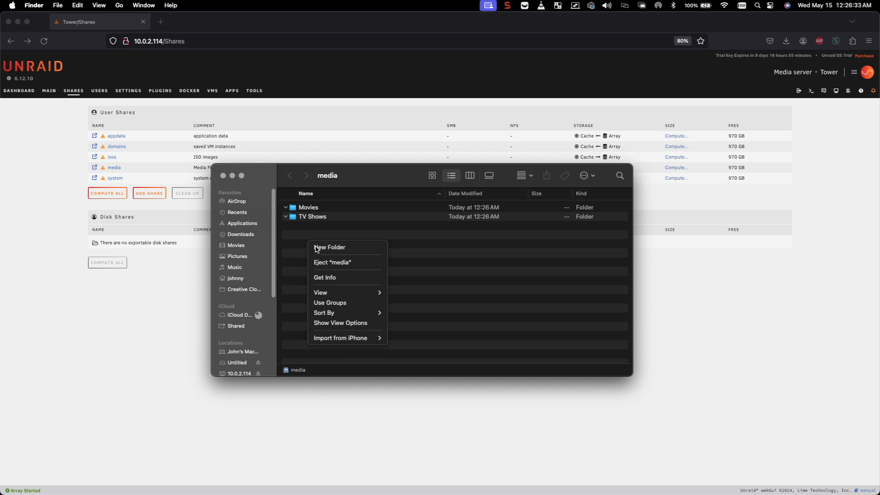
pyautogui.click(329, 248)
pyautogui.write('Personal Videos')
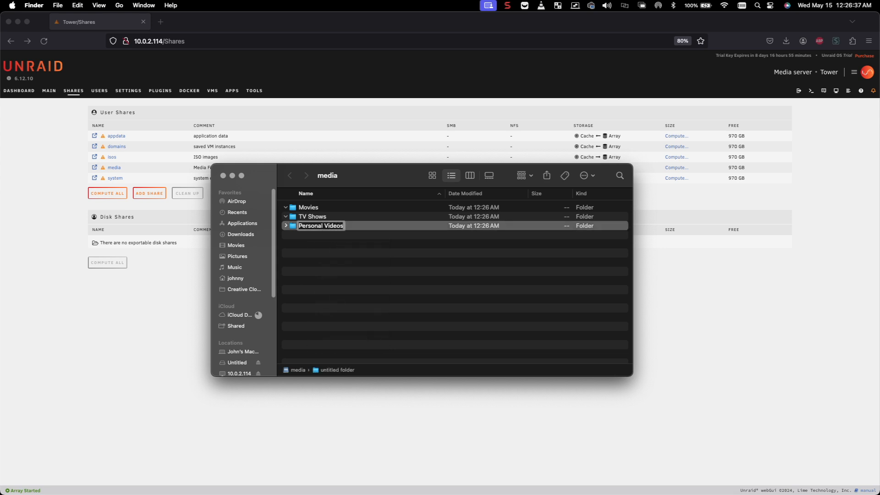
pyautogui.press('Return')
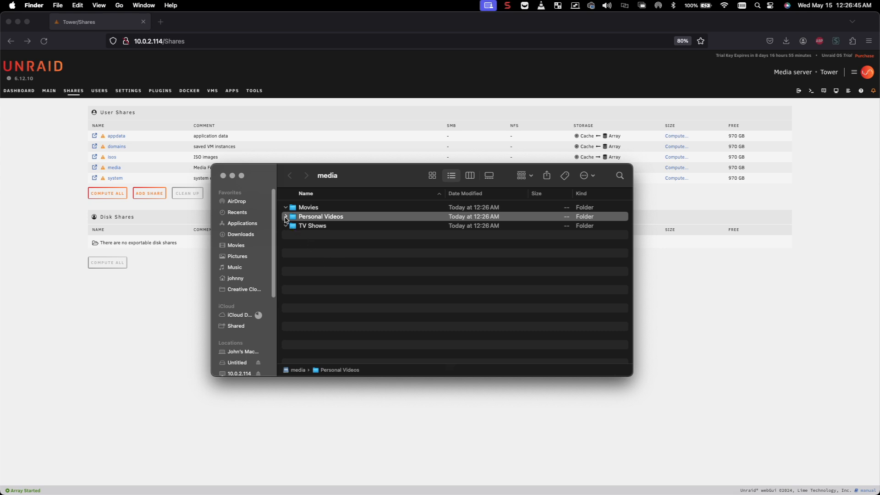
pyautogui.rightClick(313, 215)
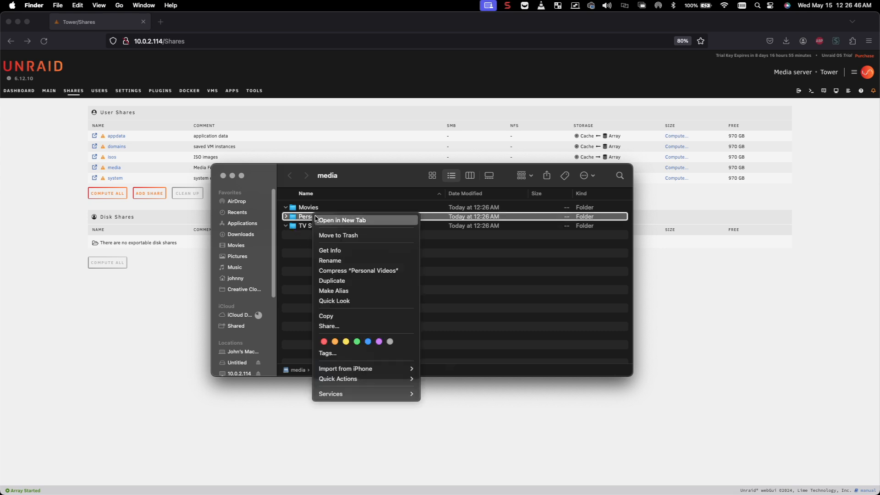
pyautogui.click(340, 236)
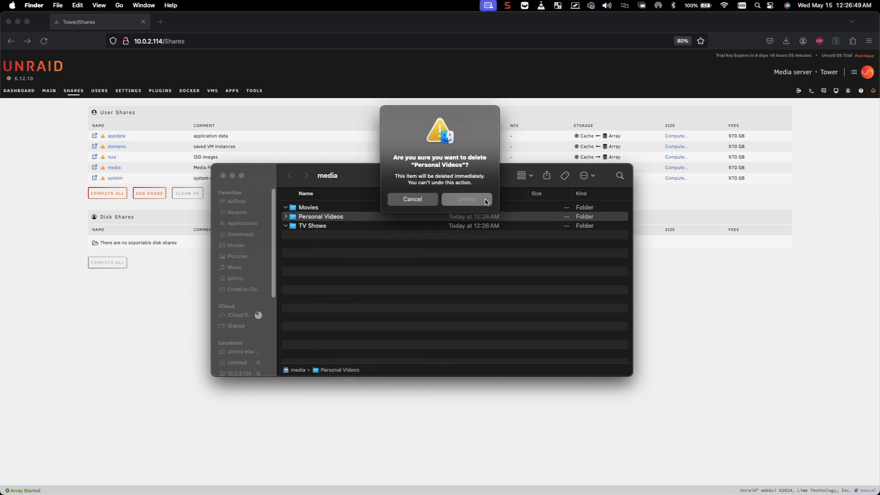
pyautogui.click(466, 201)
pyautogui.click(332, 248)
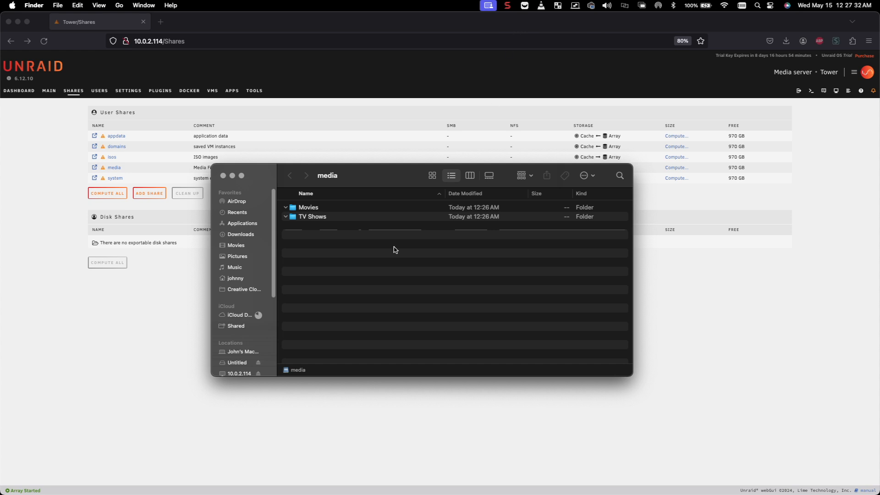
pyautogui.moveTo(358, 176); pyautogui.dragTo(327, 237)
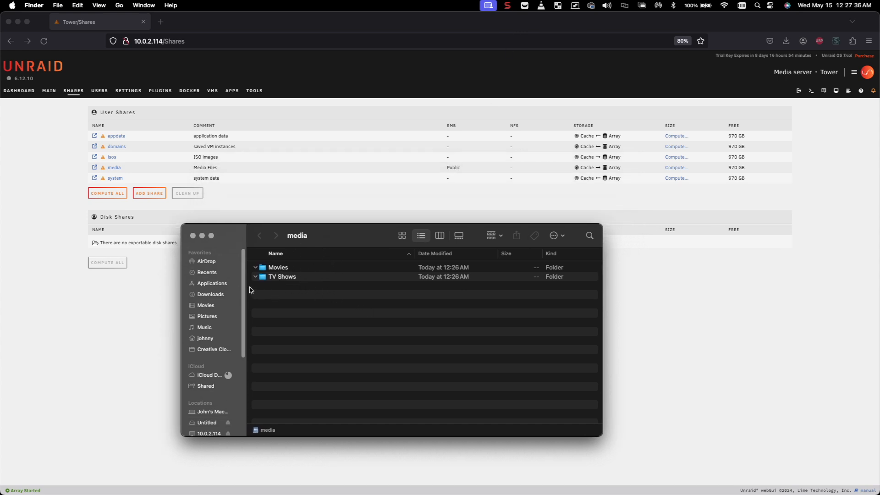
# Move the Finder window aside and bring up the Unraid Users page in Firefox.
pyautogui.moveTo(343, 242); pyautogui.dragTo(0, 243)
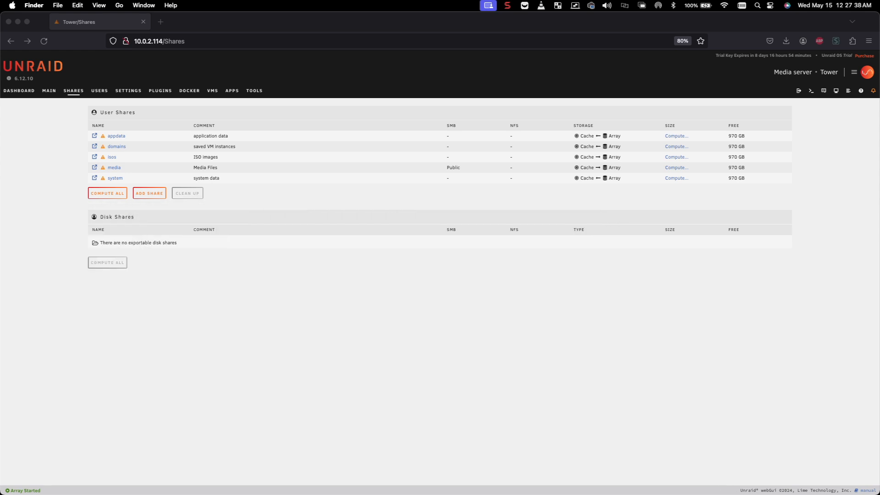
pyautogui.click(274, 254)
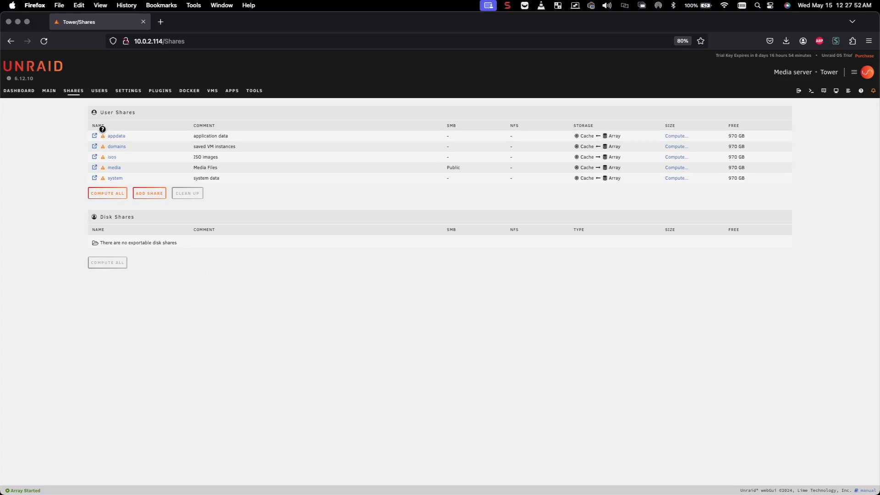
pyautogui.click(99, 91)
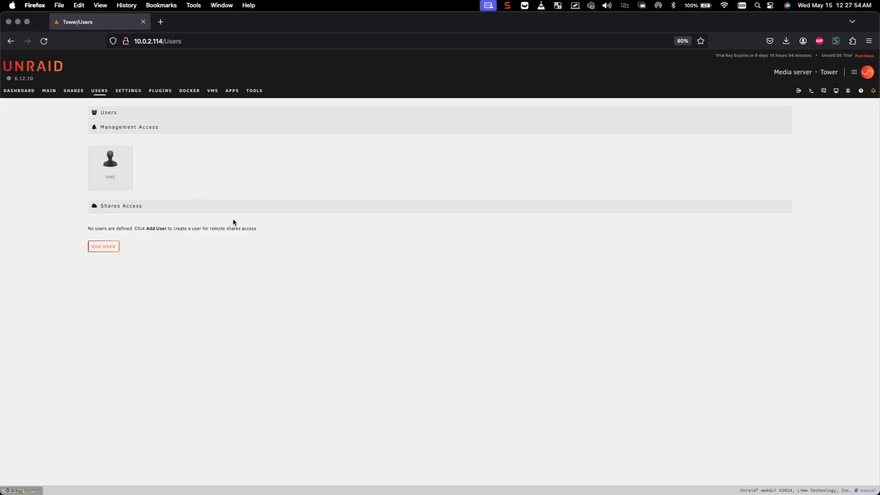
# Start a new Unraid user, entering the user name and the 'regular user' description.
pyautogui.click(102, 249)
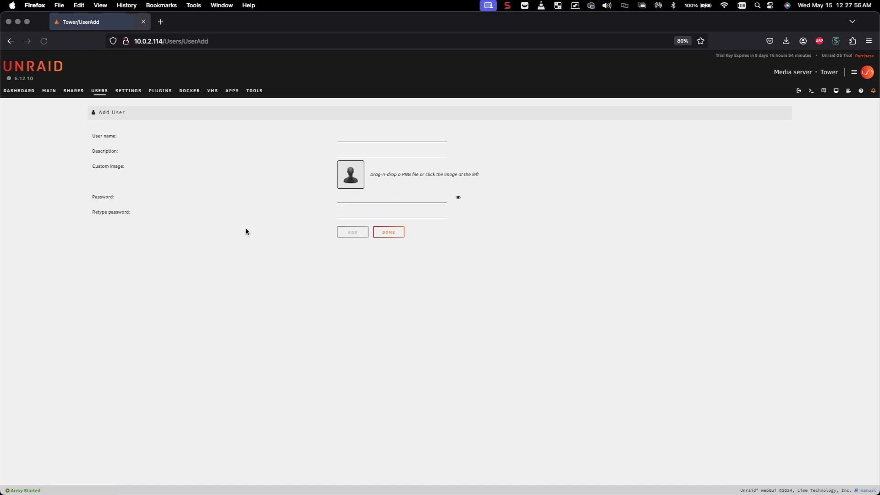
pyautogui.click(349, 137)
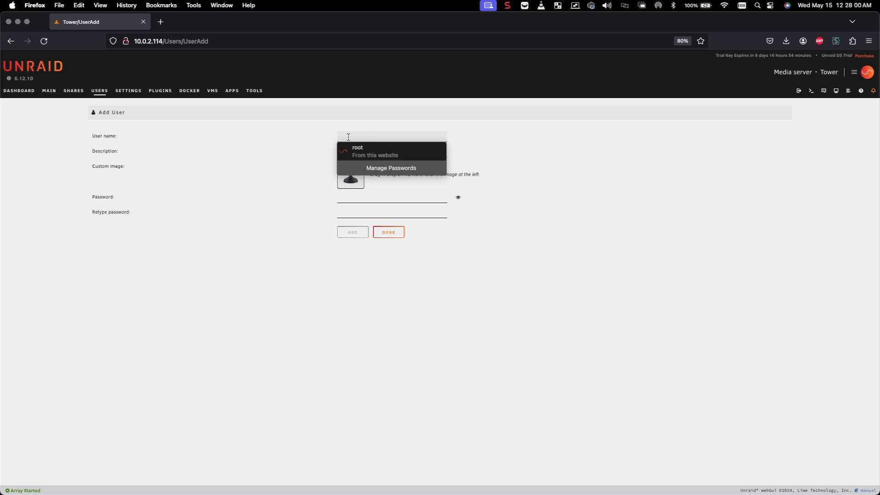
pyautogui.write('bob')
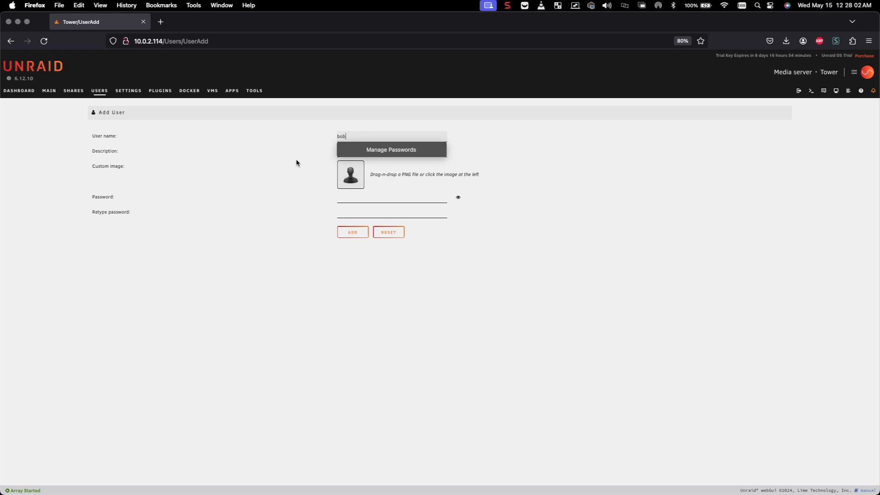
pyautogui.click(296, 164)
pyautogui.click(388, 153)
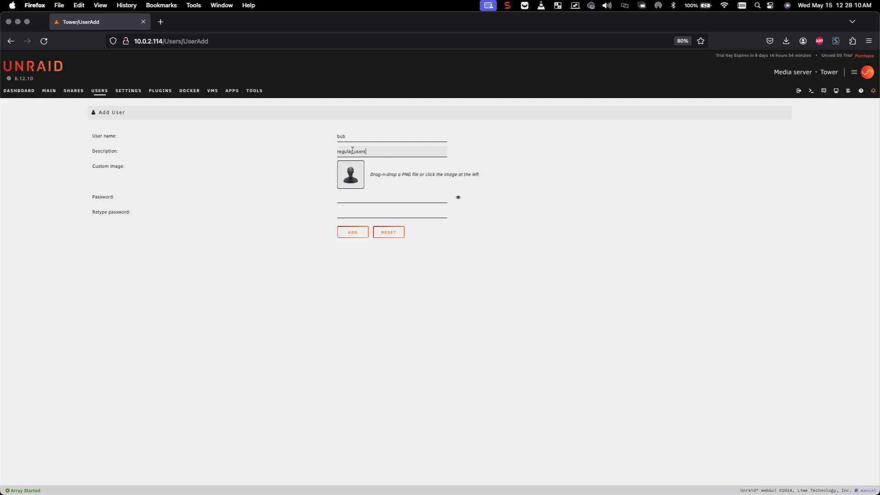
# Set and confirm the user's password, add the user, and return to the Shares list.
pyautogui.click(361, 199)
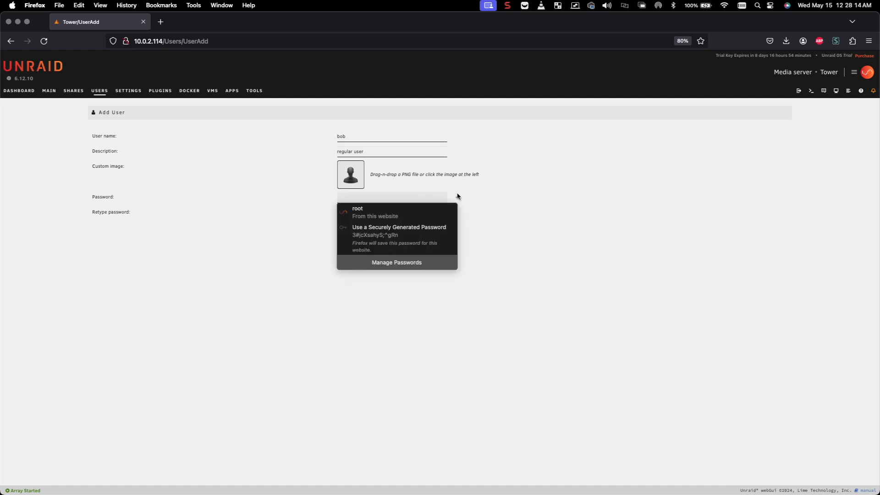
pyautogui.write('••••••••')
pyautogui.press('Tab')
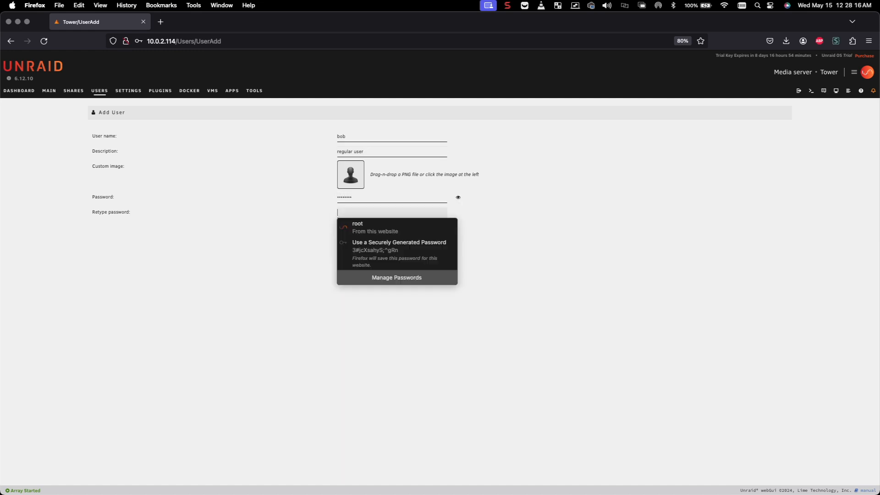
pyautogui.write('••••••')
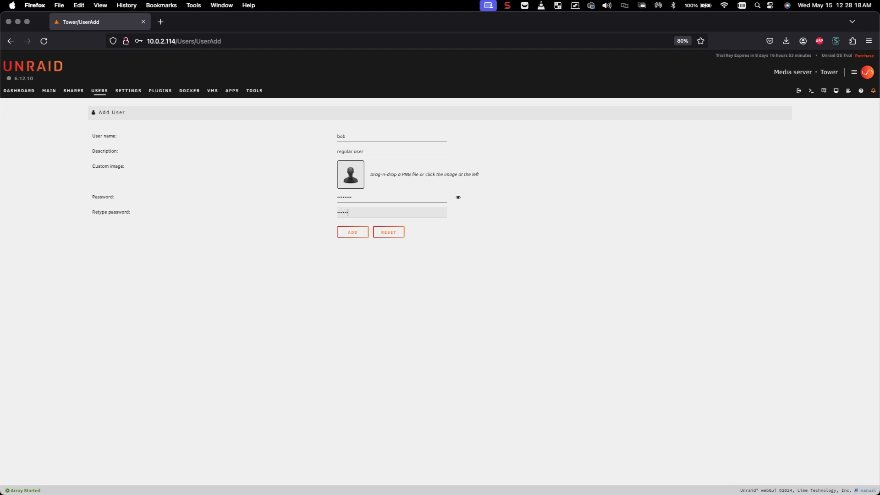
pyautogui.press('BackSpace')
pyautogui.press('BackSpace')
pyautogui.press('BackSpace')
pyautogui.write('••••')
pyautogui.click(357, 233)
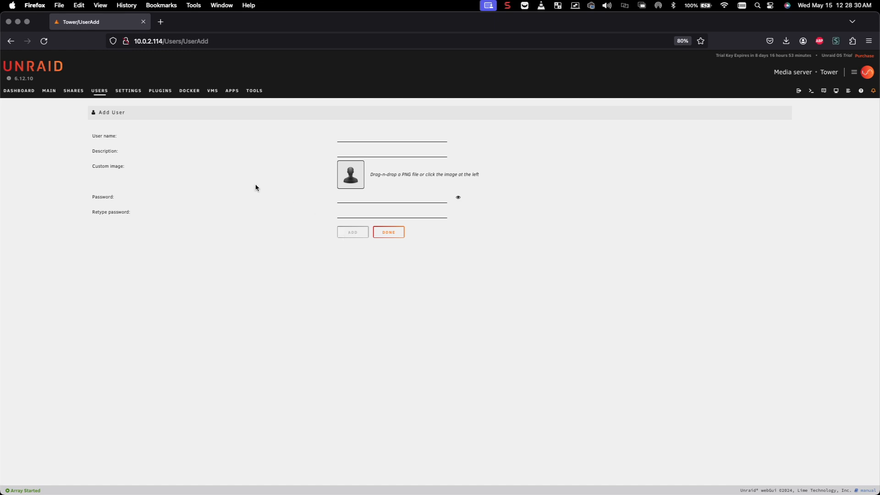
pyautogui.click(102, 95)
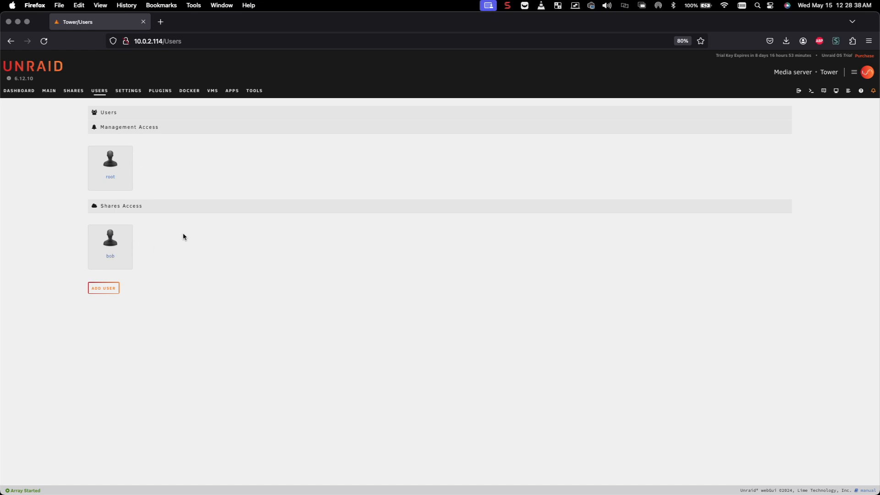
pyautogui.click(76, 93)
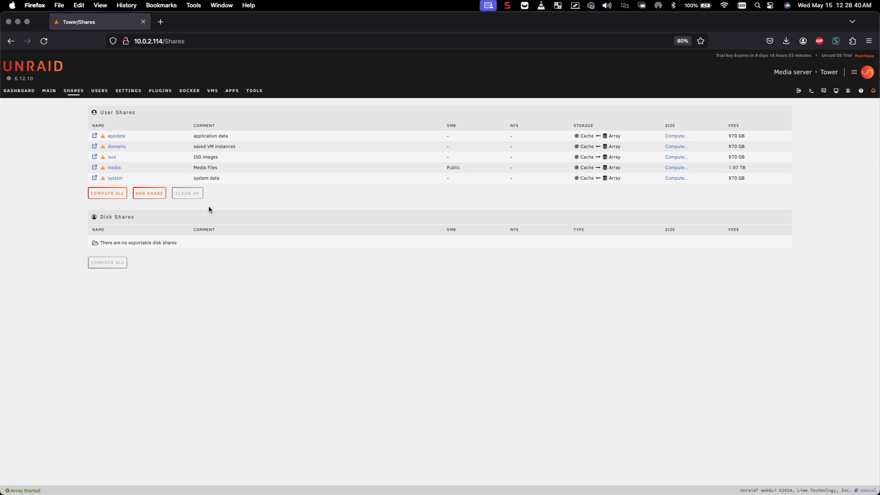
# Add share 'bob' (comment "Bob's Folder") with Cache primary, Array secondary storage, Most-free allocation.
pyautogui.click(157, 194)
pyautogui.click(349, 134)
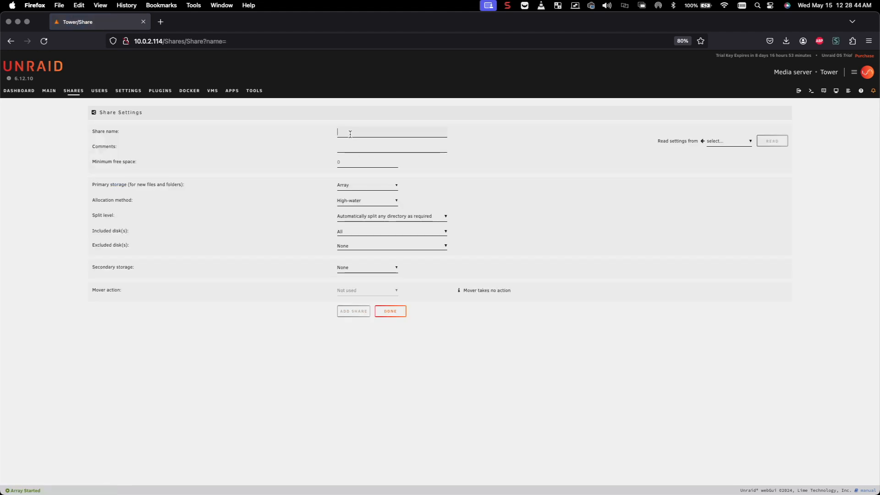
pyautogui.write('bob')
pyautogui.write("Bob's Folder")
pyautogui.click(352, 186)
pyautogui.click(350, 195)
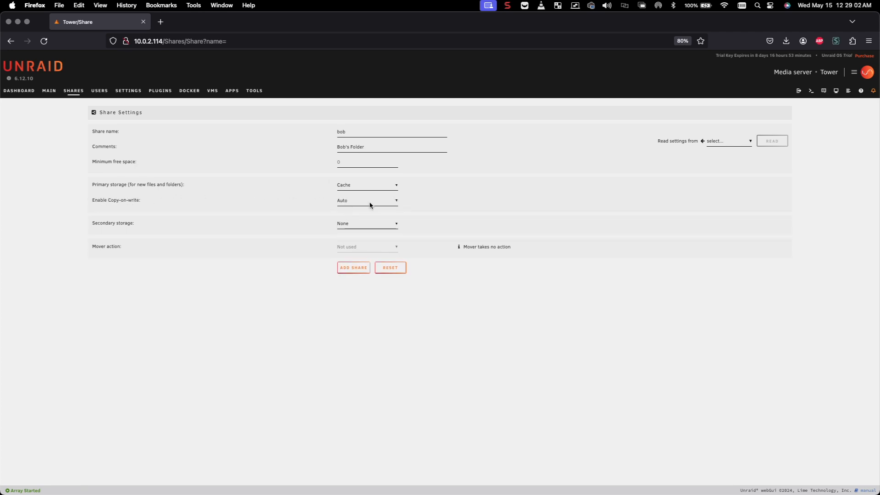
pyautogui.click(364, 225)
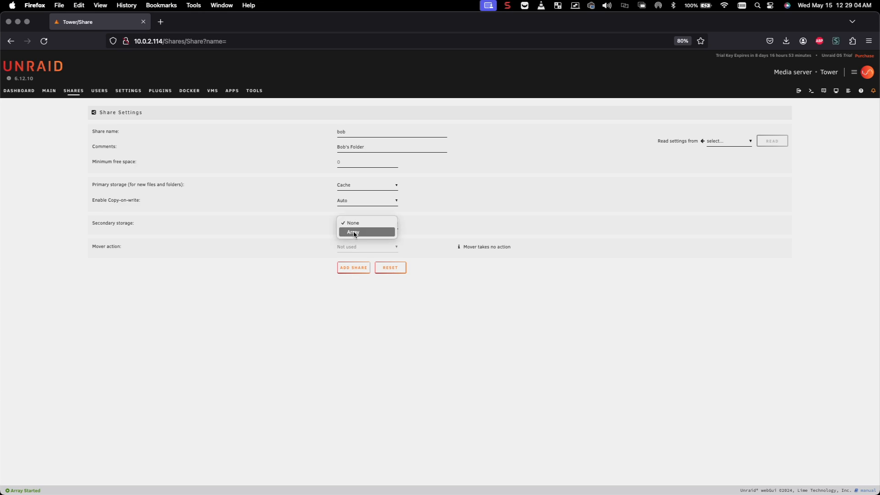
pyautogui.click(354, 232)
pyautogui.click(355, 239)
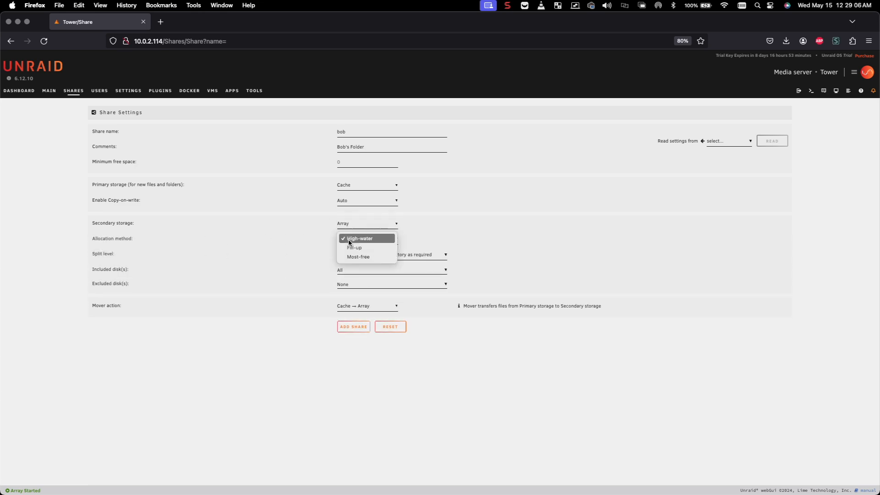
pyautogui.click(362, 257)
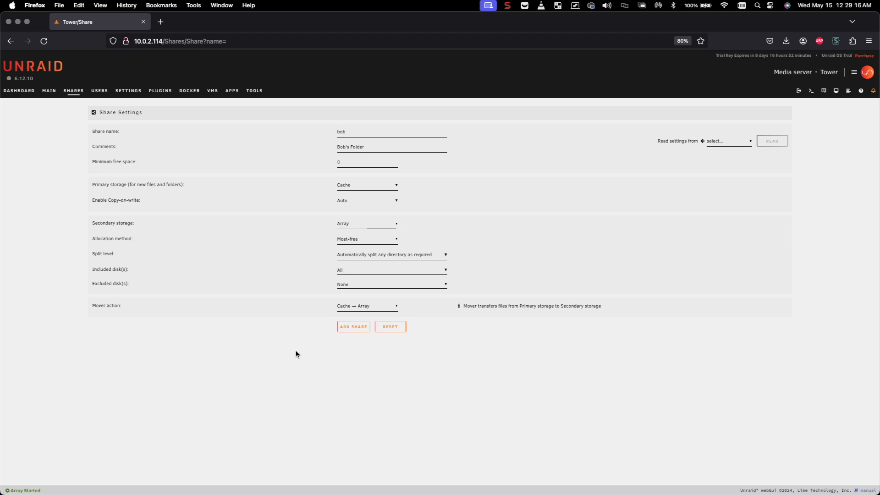
pyautogui.click(354, 328)
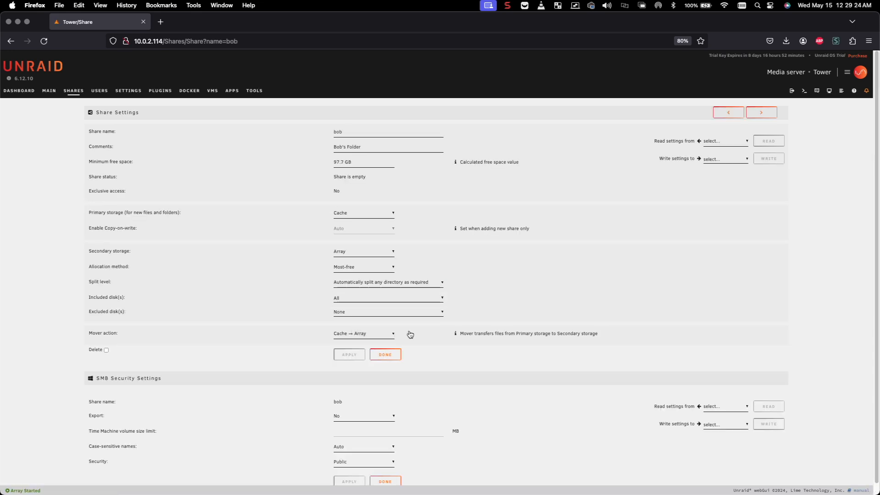
# Copy the media share's SMB settings into the bob share, keeping Export set to Yes.
pyautogui.scroll(-1, 512, 344)
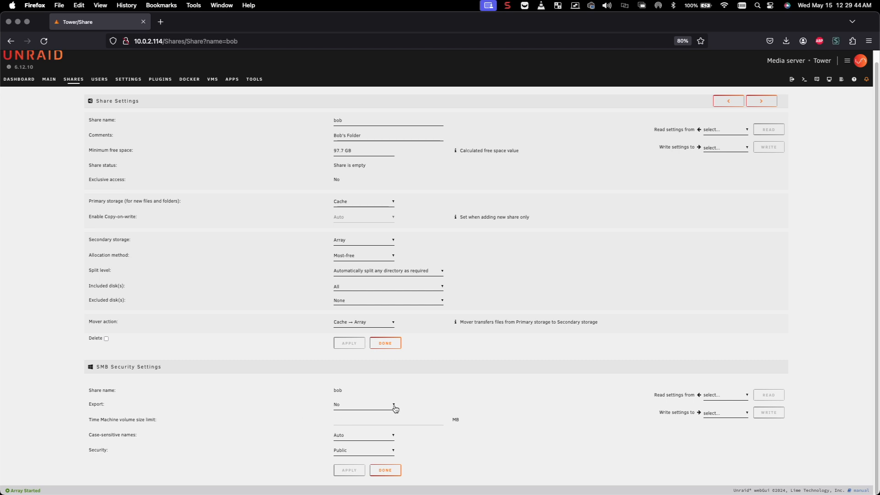
pyautogui.click(718, 395)
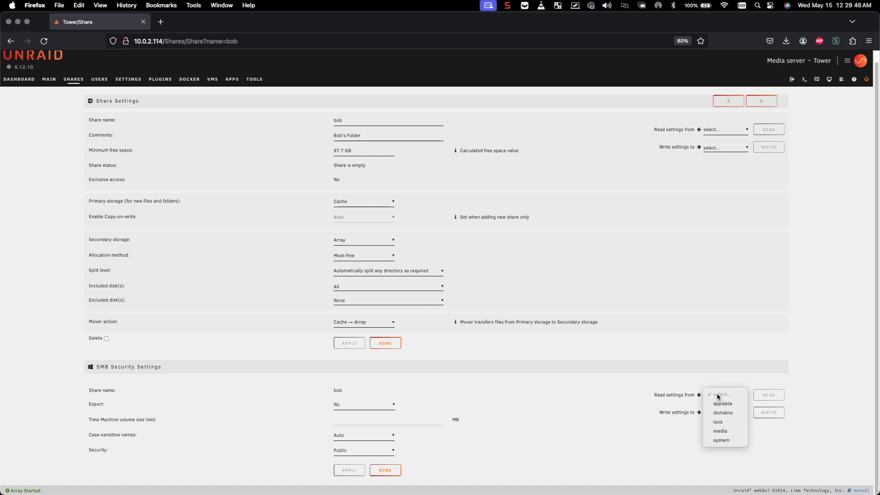
pyautogui.click(728, 431)
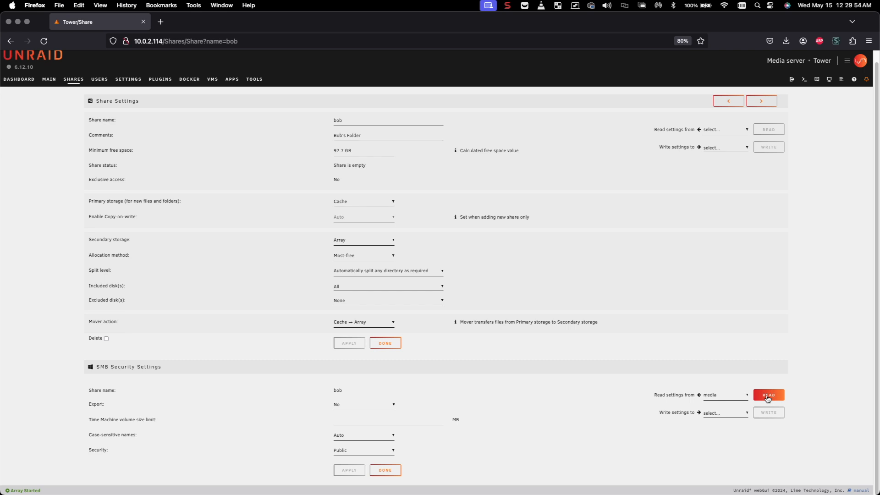
pyautogui.click(768, 397)
pyautogui.click(345, 407)
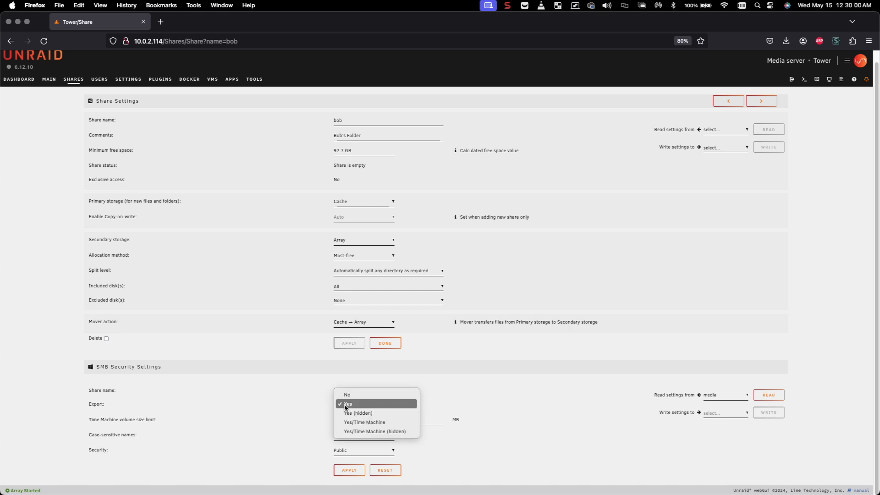
pyautogui.click(347, 406)
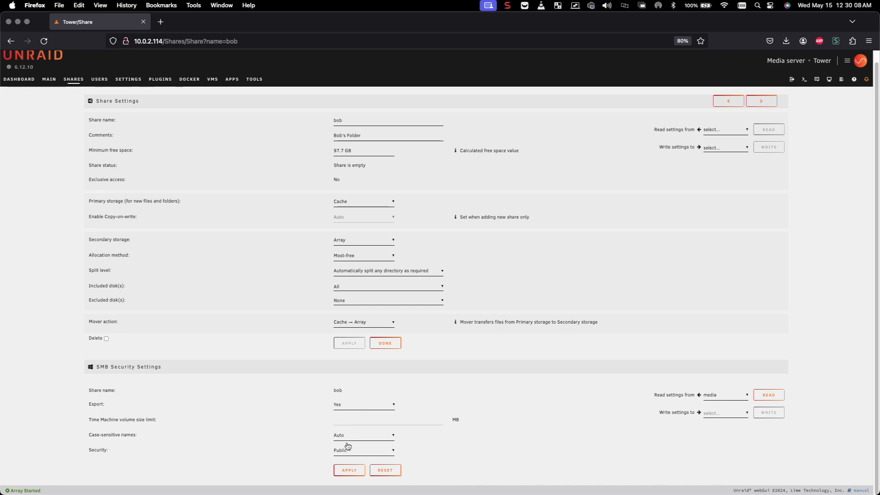
pyautogui.click(341, 452)
pyautogui.click(339, 450)
pyautogui.click(96, 449)
# Change the bob share's SMB security from Public to Private and apply it.
pyautogui.scroll(-2, 96, 449)
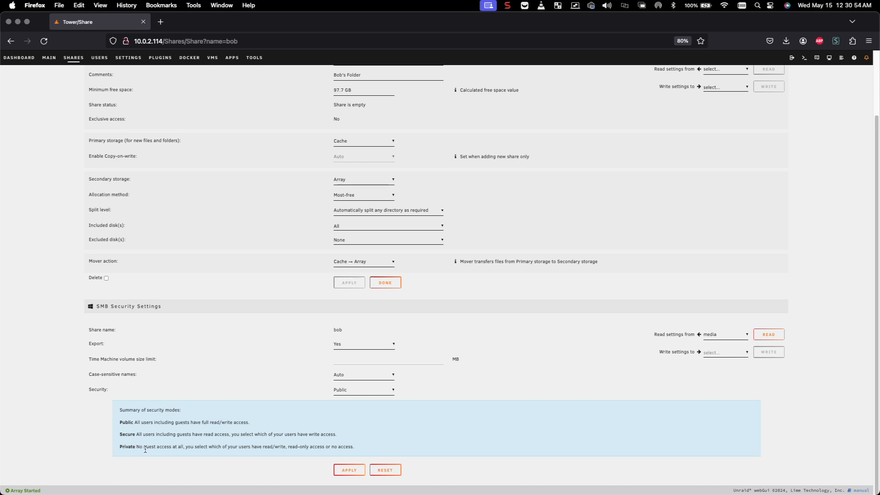
pyautogui.moveTo(140, 446); pyautogui.dragTo(186, 446)
pyautogui.click(346, 393)
pyautogui.click(350, 408)
pyautogui.click(347, 471)
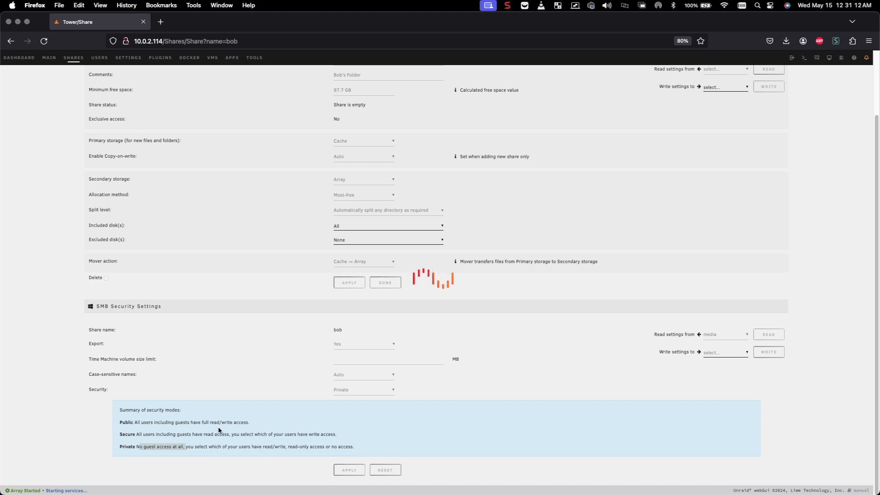
pyautogui.scroll(-3, 218, 431)
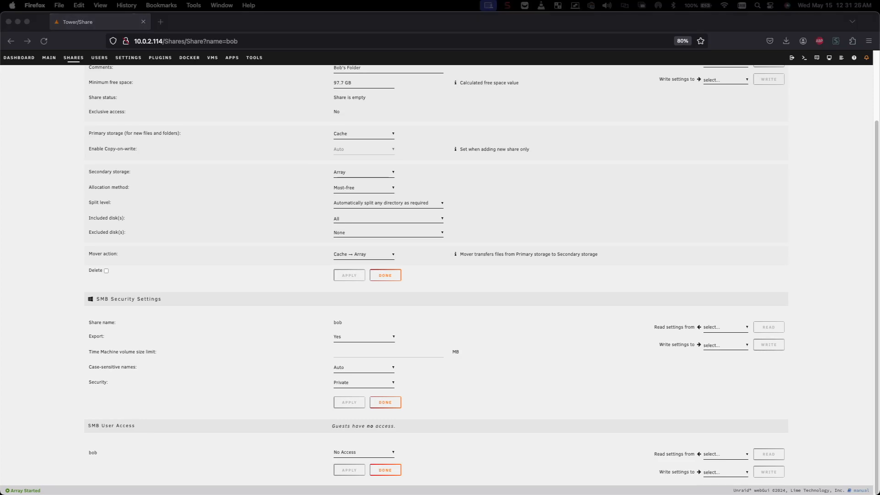
pyautogui.moveTo(0, 185); pyautogui.dragTo(420, 167)
pyautogui.click(119, 5)
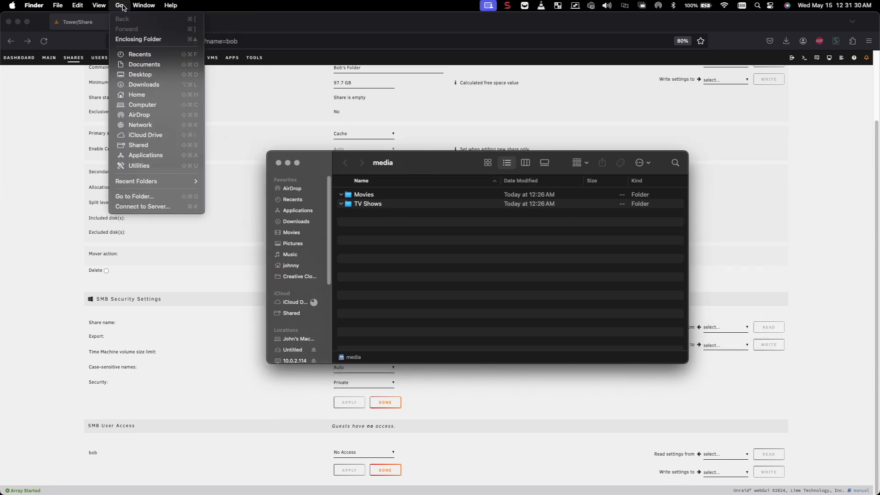
pyautogui.click(143, 206)
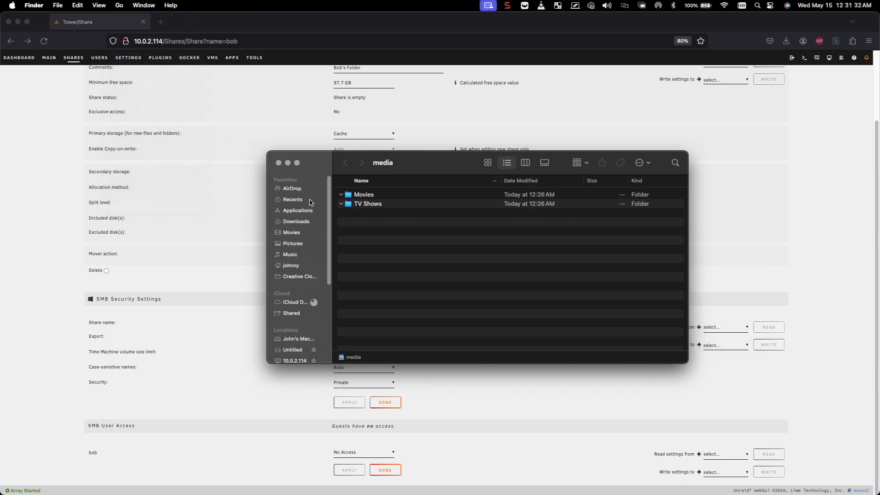
pyautogui.click(302, 255)
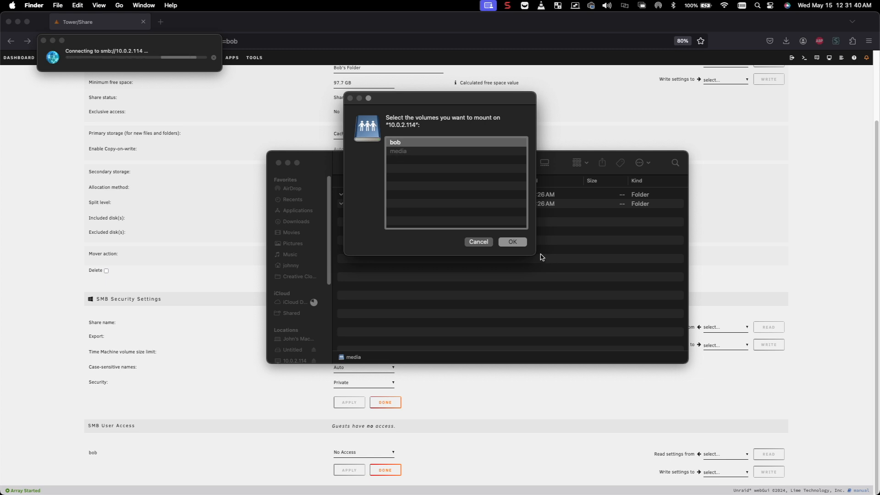
pyautogui.click(513, 241)
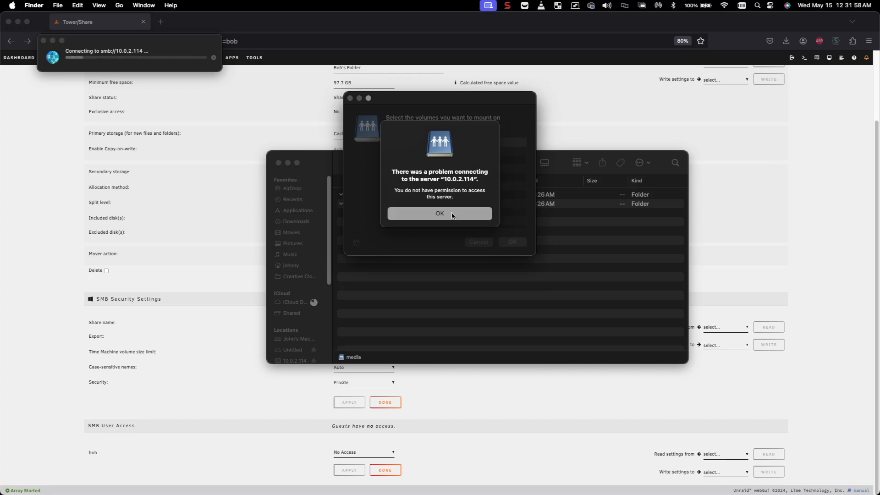
pyautogui.click(452, 214)
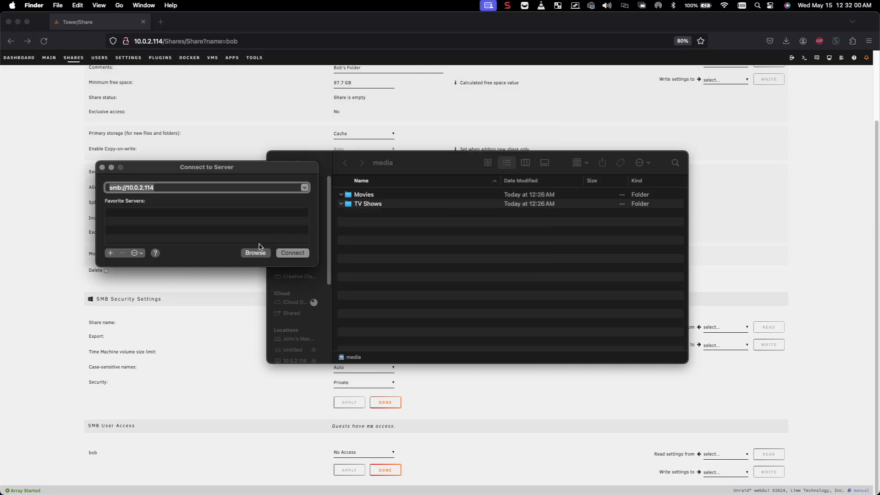
pyautogui.click(102, 167)
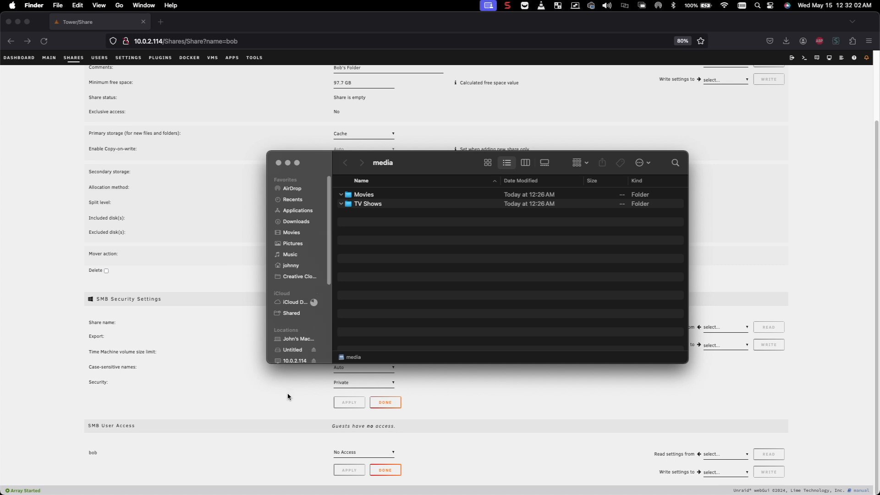
# Change the new user's SMB access on the bob share from No Access to Read/Write and apply.
pyautogui.click(285, 440)
pyautogui.click(346, 452)
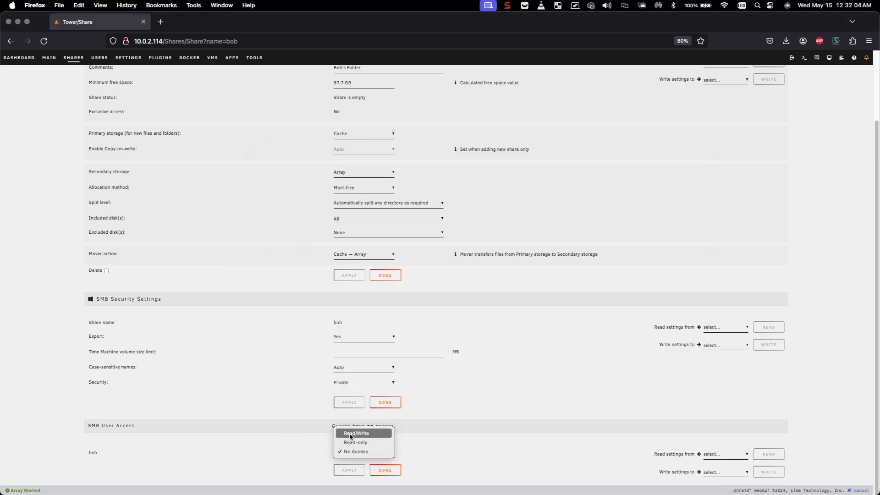
pyautogui.click(350, 433)
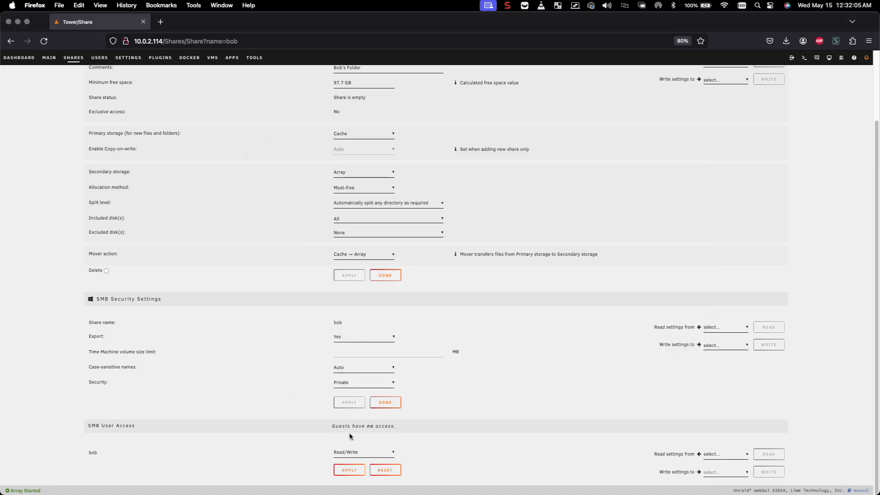
pyautogui.click(350, 474)
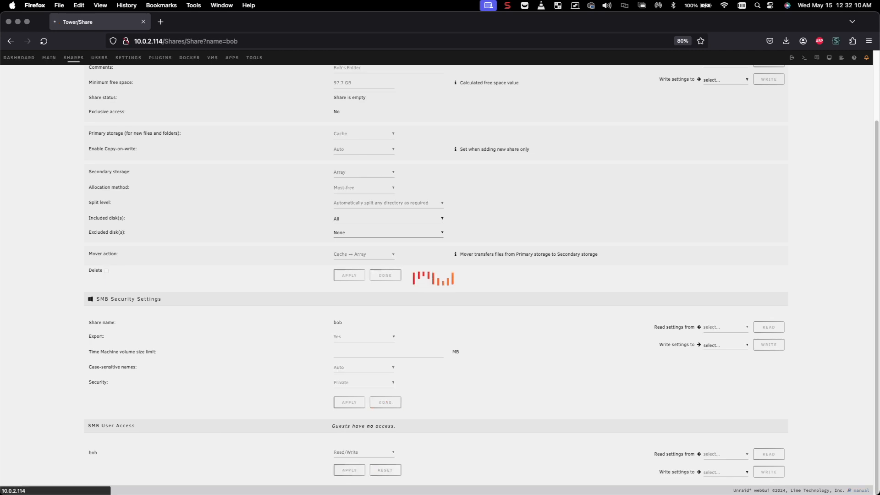
pyautogui.press('super+Tab')
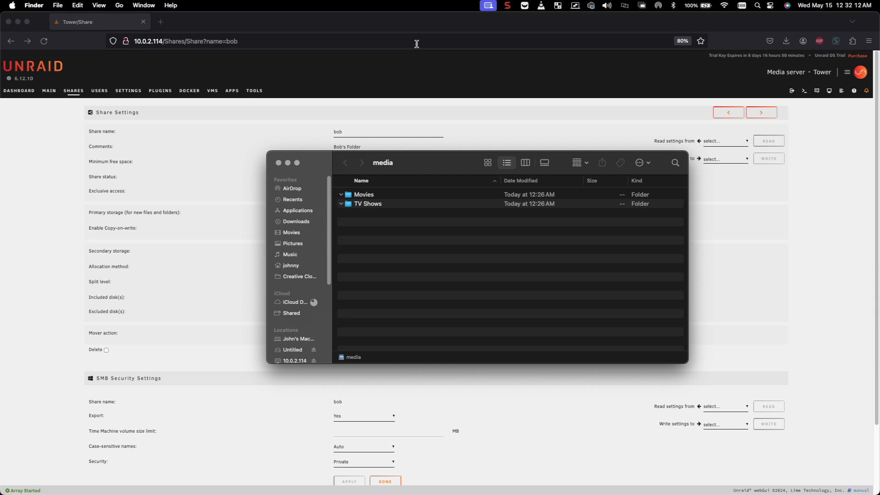
# Retry mounting the bob share from 10.0.2.114 and dismiss the permission error.
pyautogui.click(120, 6)
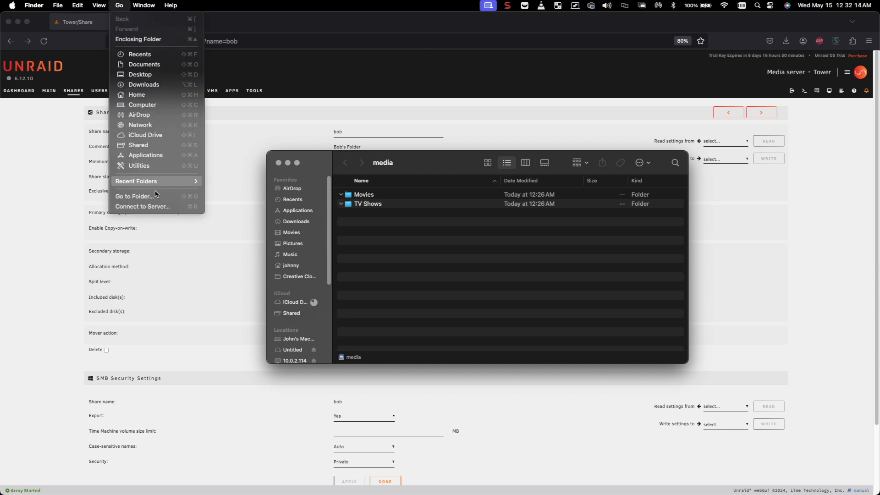
pyautogui.click(156, 206)
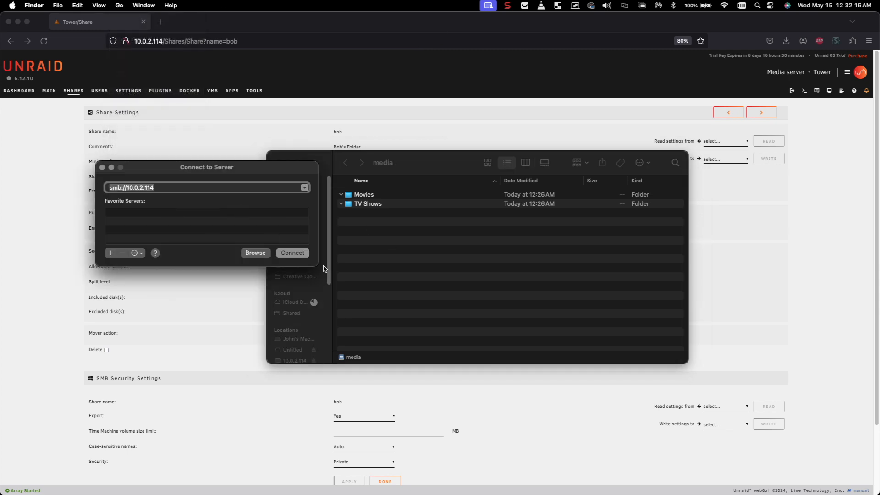
pyautogui.click(292, 253)
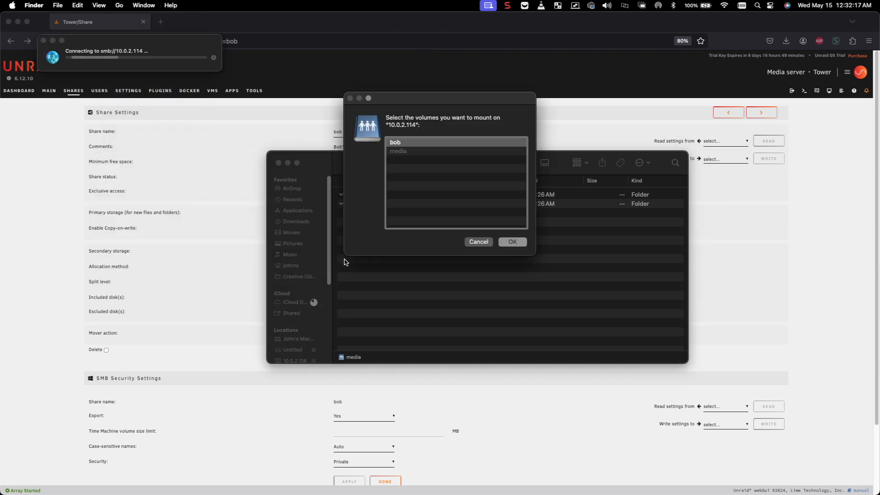
pyautogui.doubleClick(401, 141)
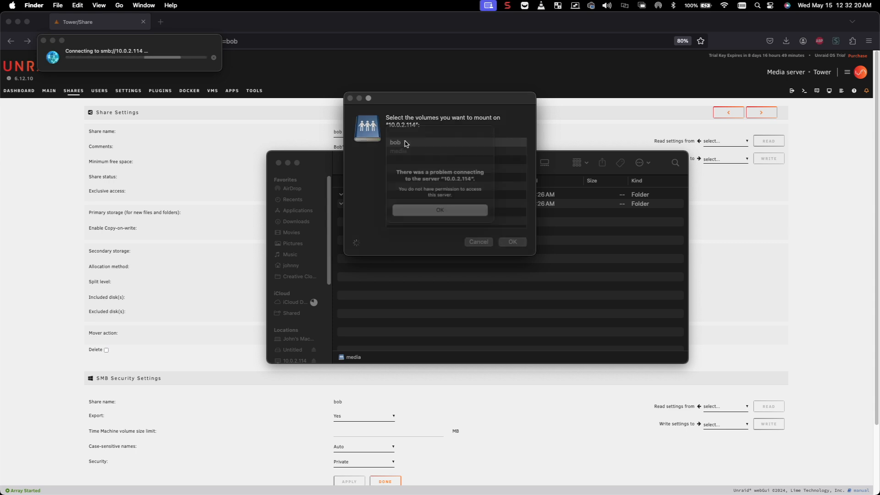
pyautogui.click(462, 213)
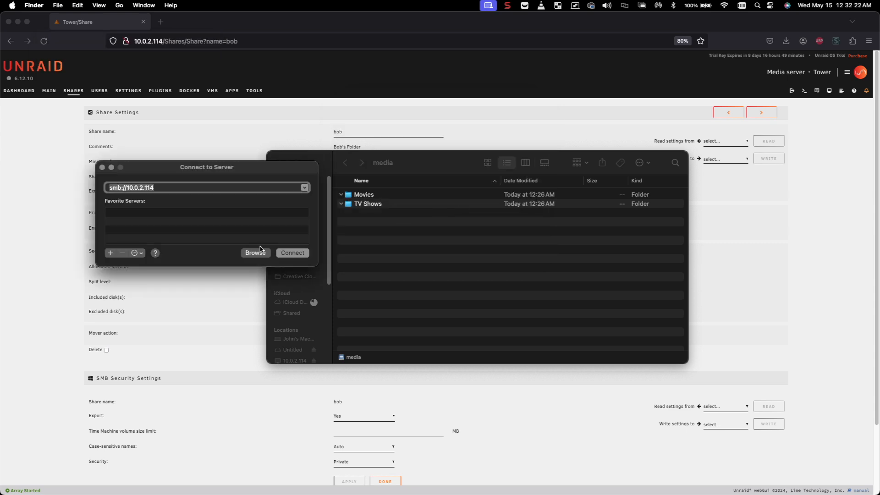
# Close Connect to Server and eject the 10.0.2.114 server from the Finder sidebar.
pyautogui.click(103, 169)
pyautogui.scroll(-2, 320, 349)
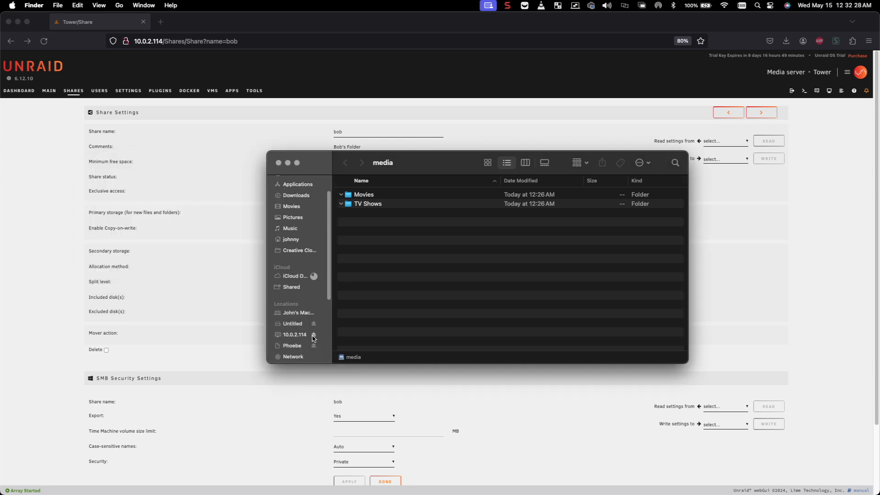
pyautogui.click(313, 335)
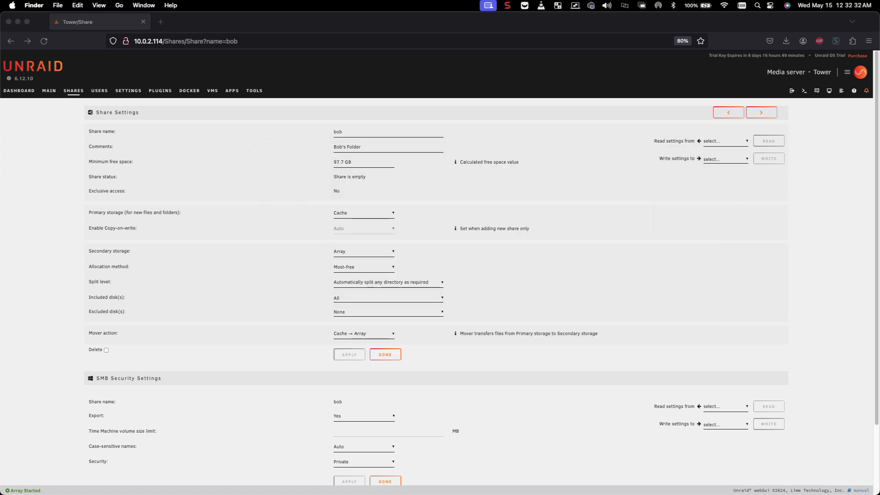
# Open a new Finder window and connect to the server at 10.0.2.114.
pyautogui.press('super+n')
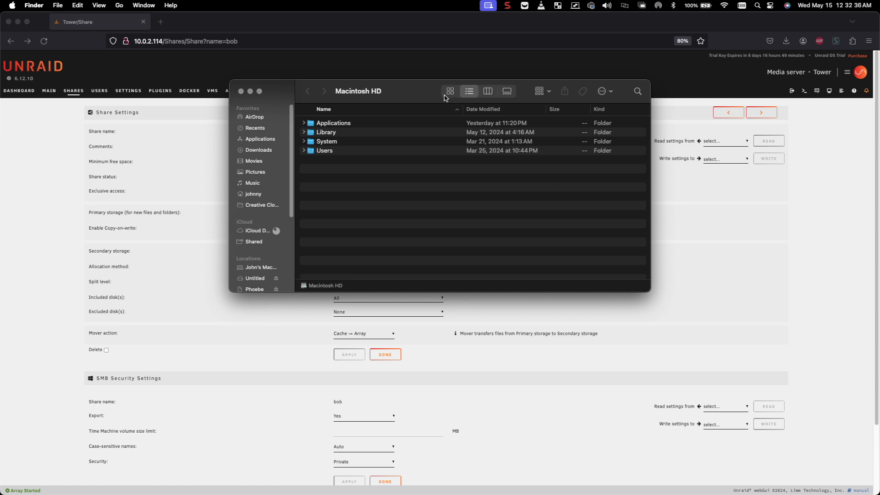
pyautogui.click(120, 5)
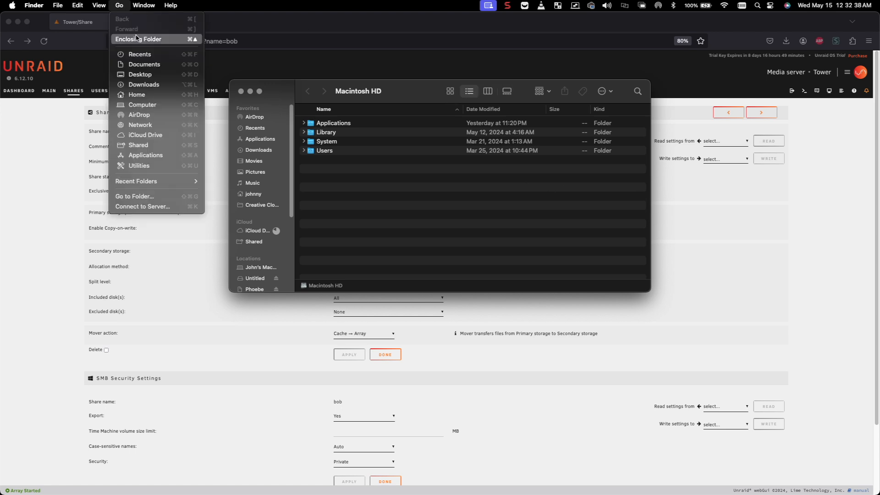
pyautogui.click(138, 210)
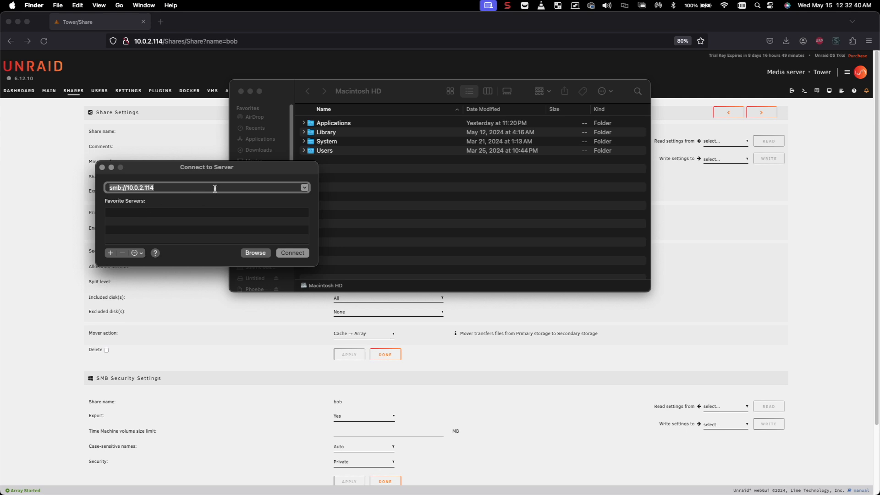
pyautogui.click(297, 253)
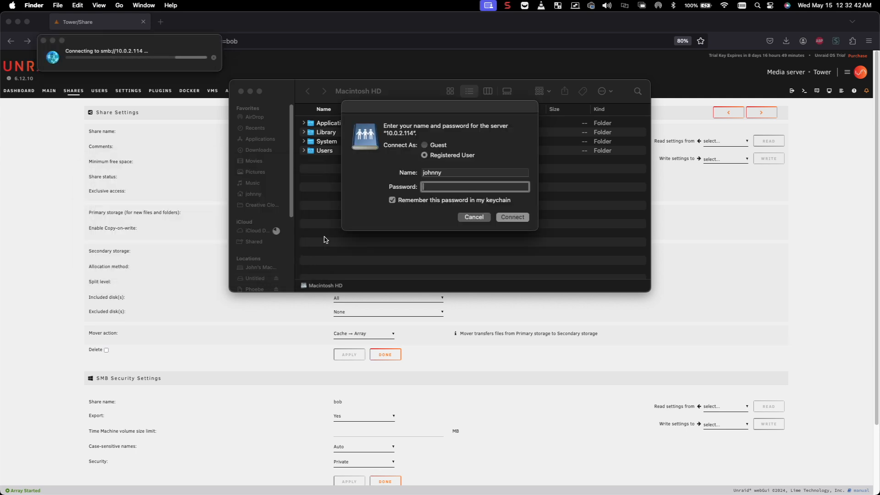
# Sign in as the new registered user with their password and mount the bob share.
pyautogui.doubleClick(462, 173)
pyautogui.write('bob')
pyautogui.press('Tab')
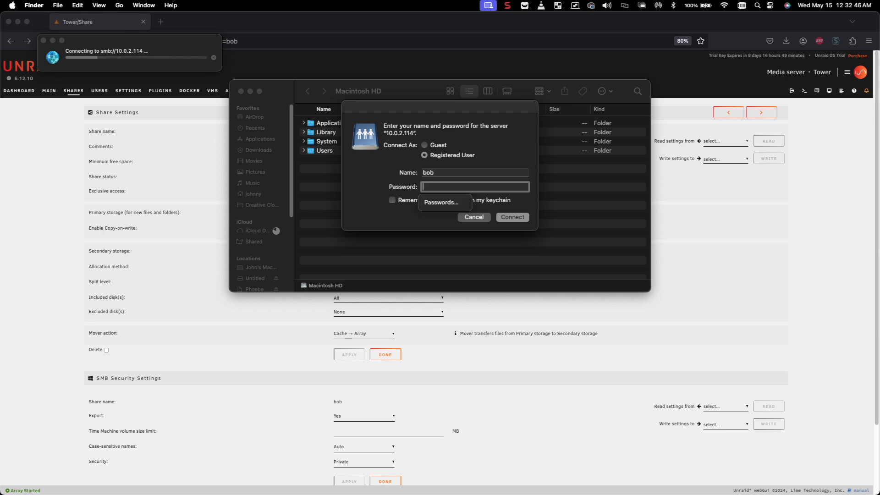
pyautogui.write('password')
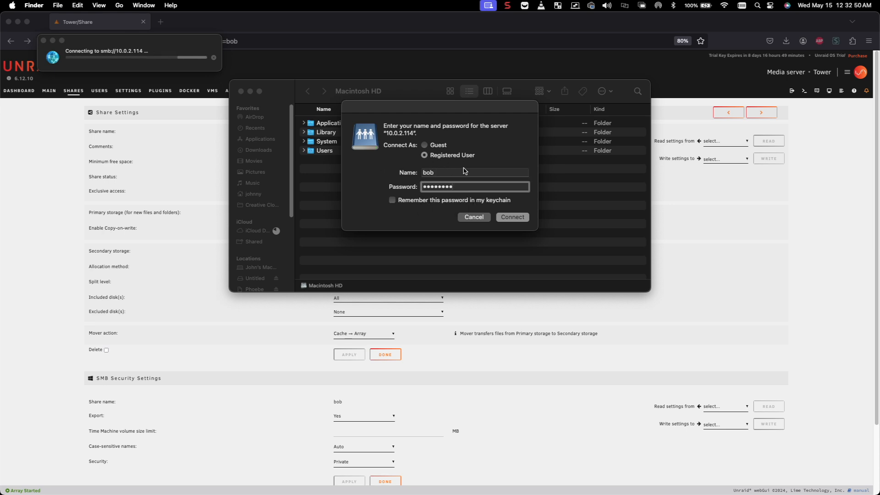
pyautogui.click(521, 218)
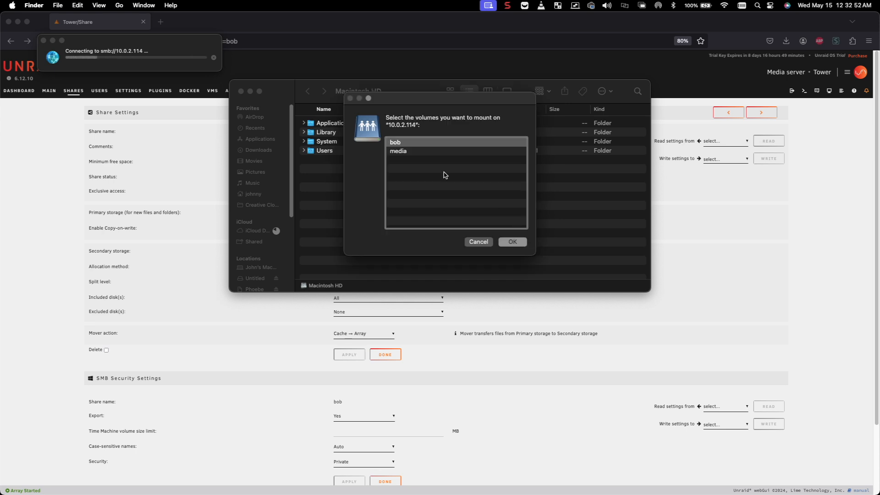
pyautogui.doubleClick(397, 145)
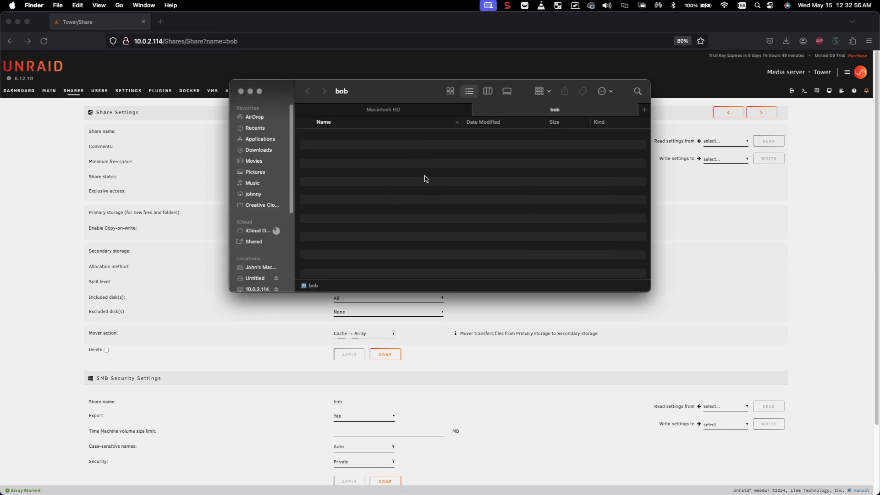
# Create an untitled folder in the empty bob share, then bring Firefox back to the front.
pyautogui.rightClick(381, 164)
pyautogui.click(389, 170)
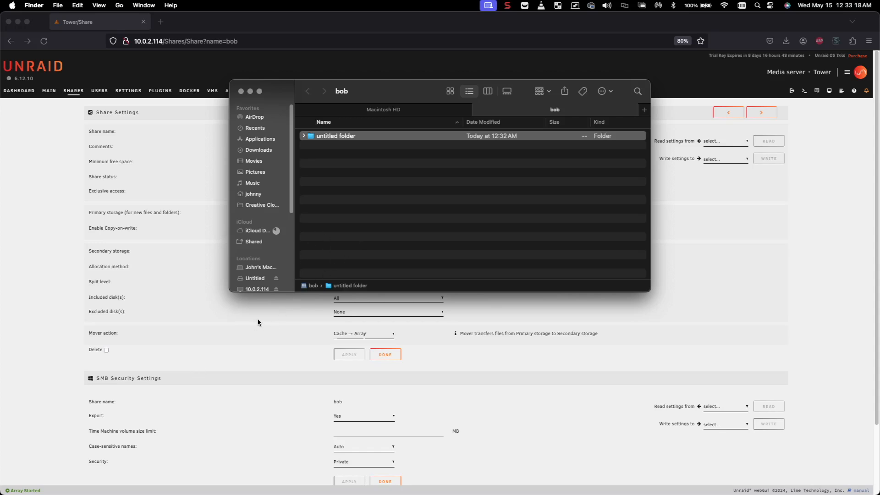
pyautogui.click(237, 351)
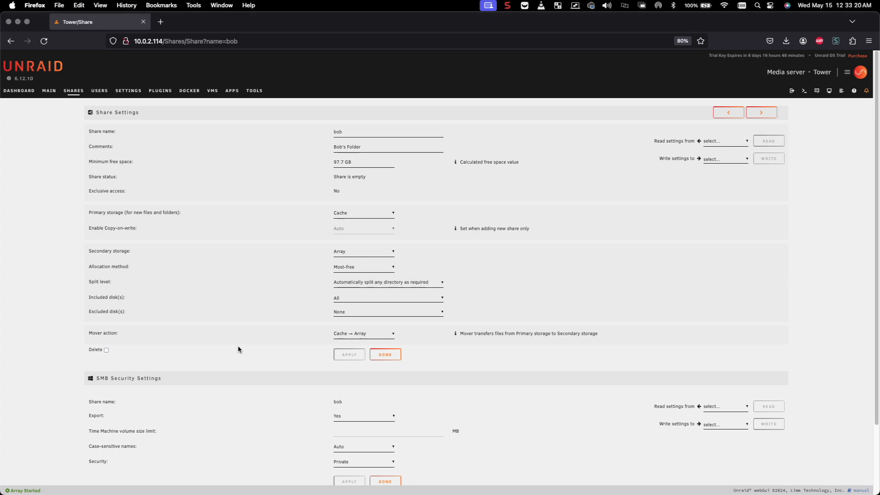
pyautogui.scroll(-3, 238, 350)
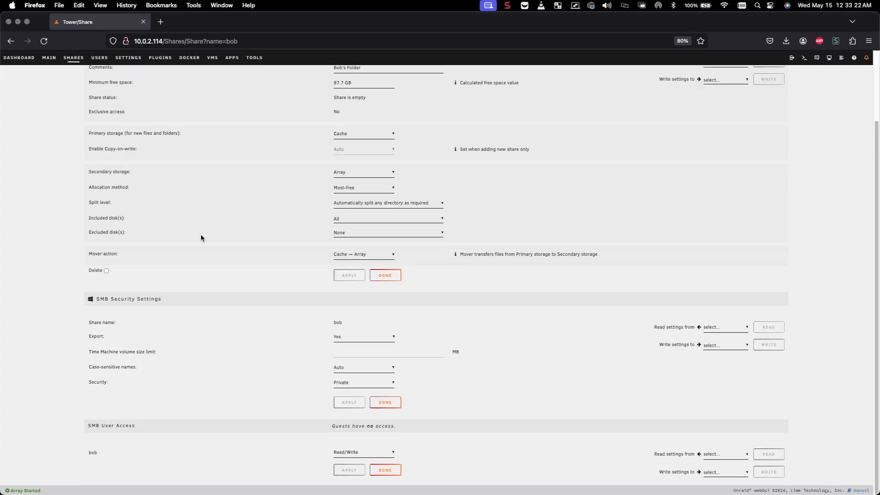
pyautogui.click(506, 5)
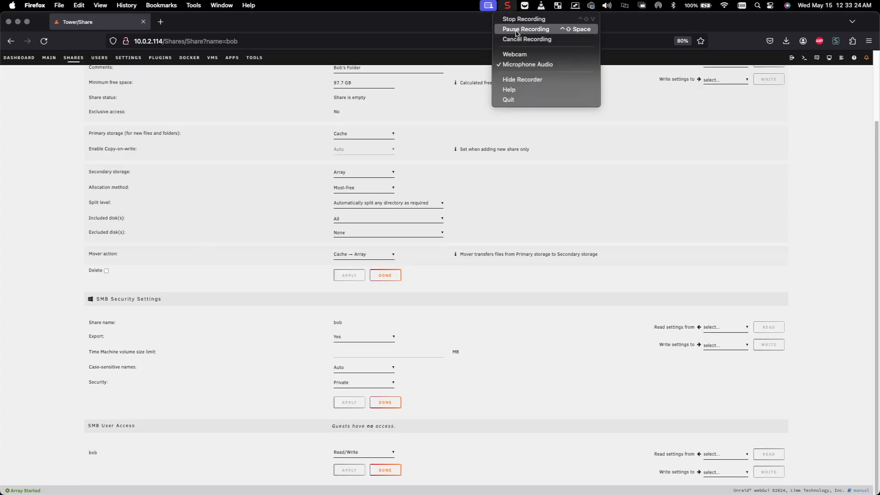
pyautogui.click(517, 30)
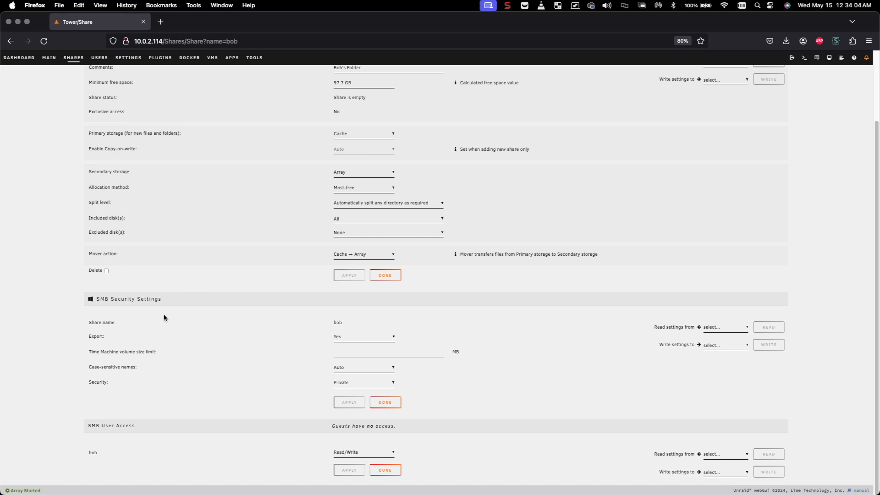
pyautogui.scroll(2, 261, 395)
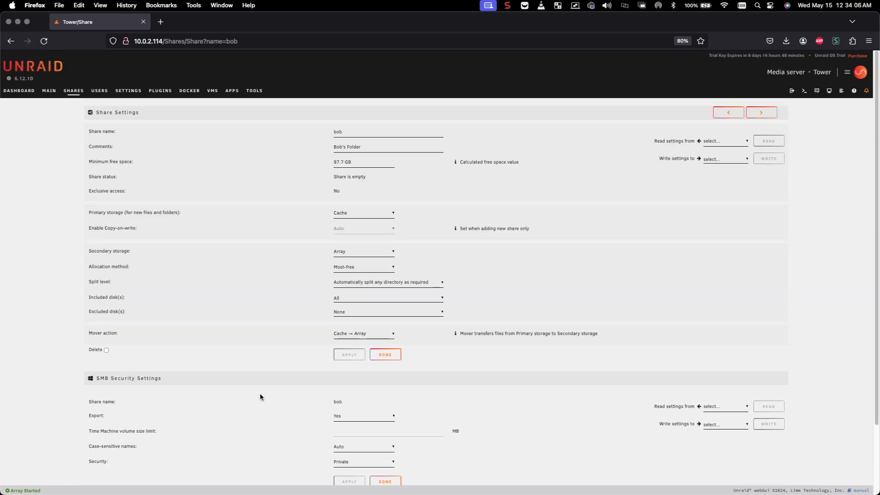
pyautogui.scroll(-2, 234, 392)
pyautogui.scroll(2, 237, 357)
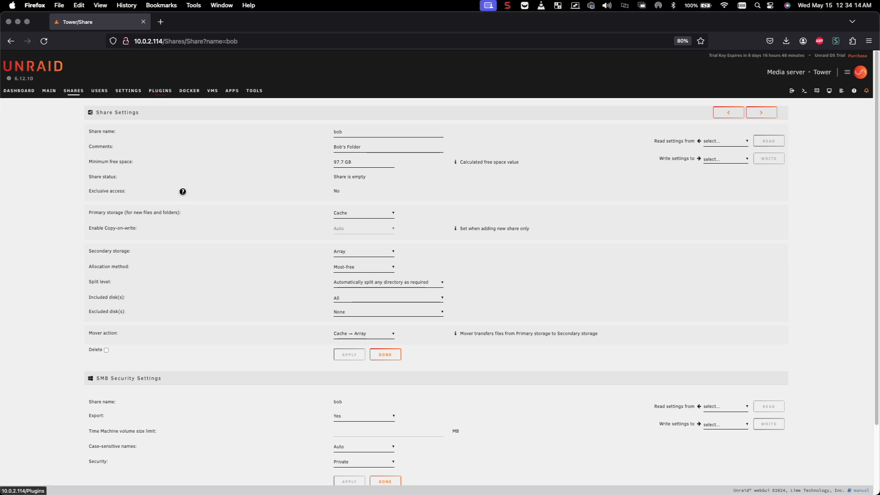
pyautogui.scroll(-2, 159, 337)
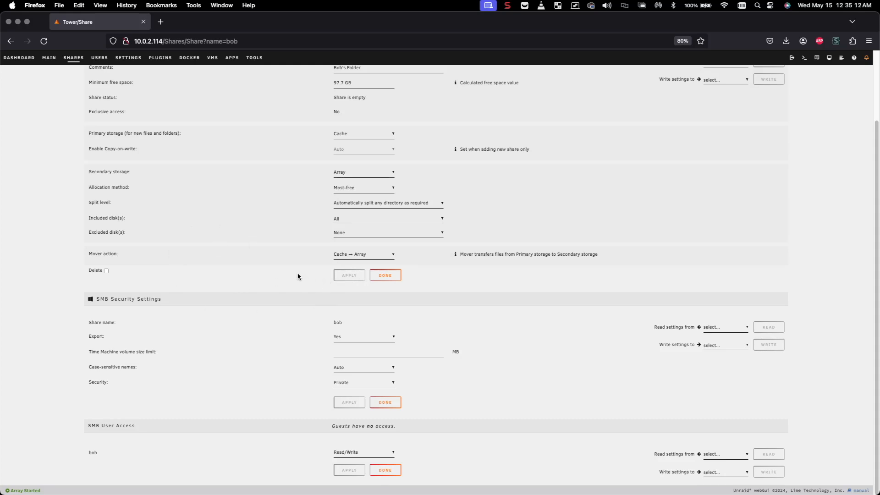
pyautogui.click(508, 6)
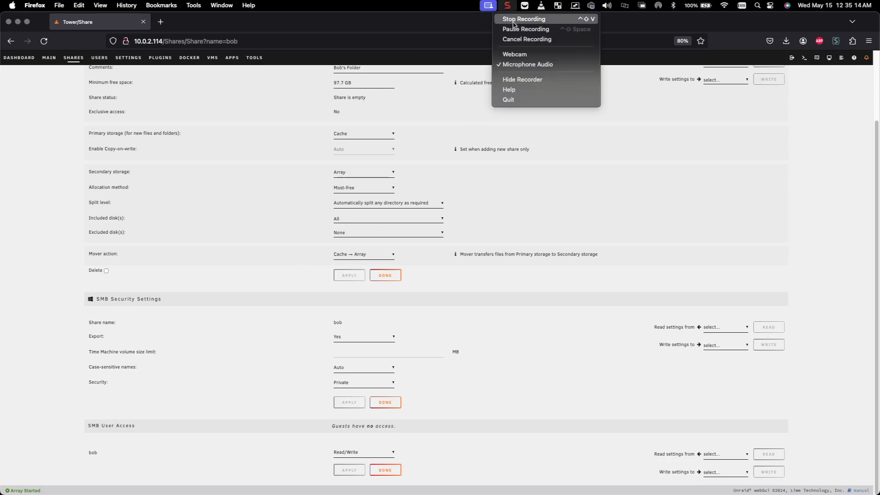